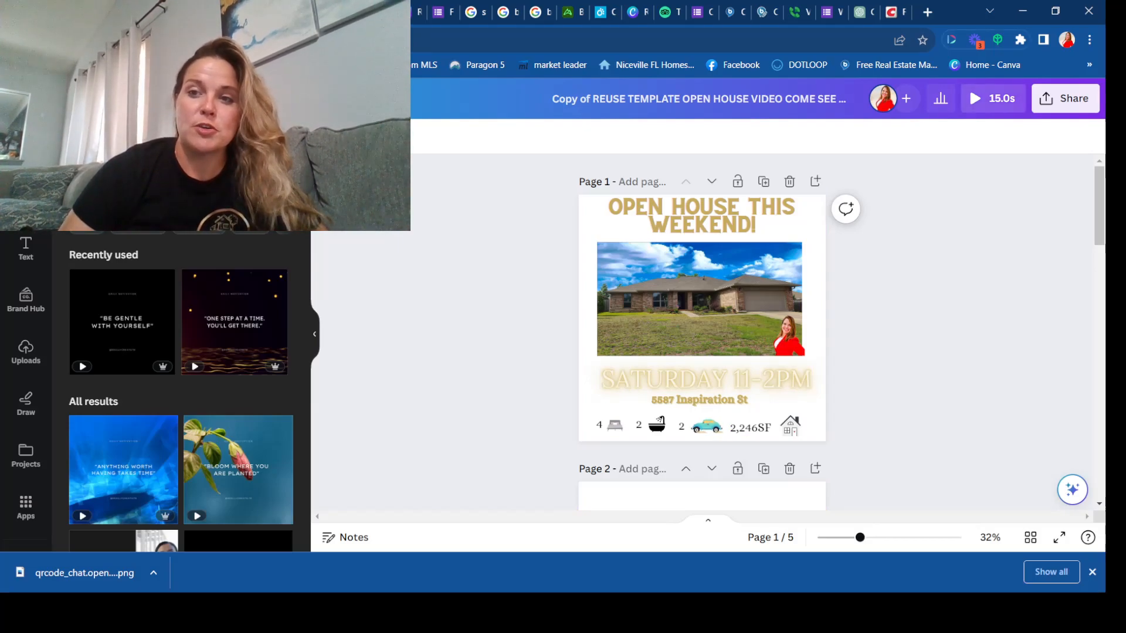
Step: Preview the open house video and look through the file options
{"action": "left_click", "coordinate": [997, 99]}
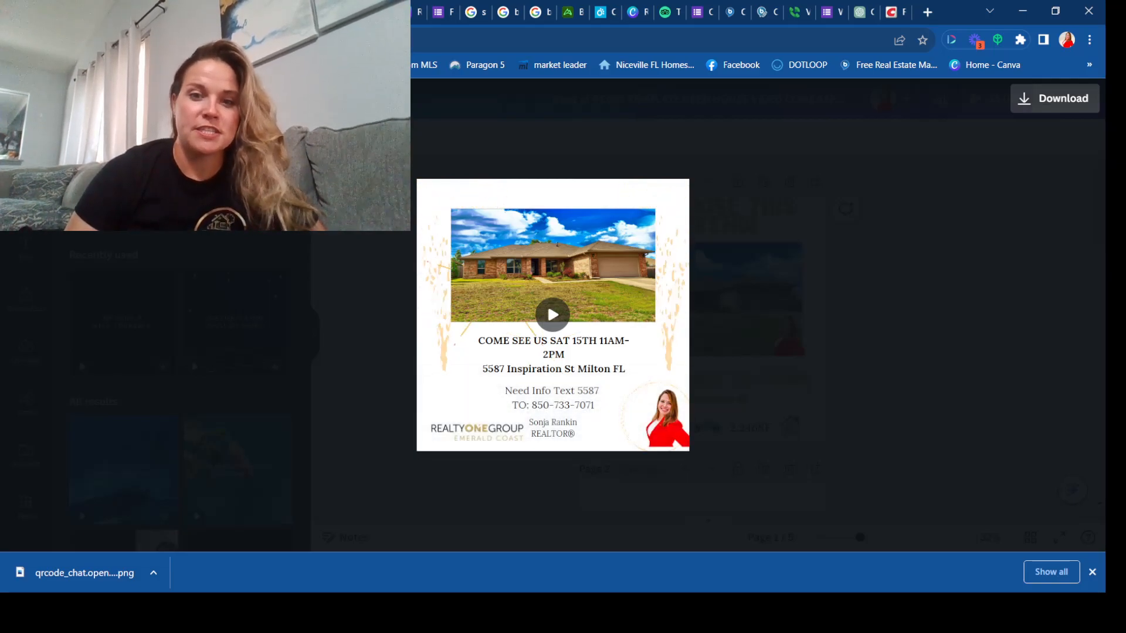
{"action": "left_click", "coordinate": [26, 99]}
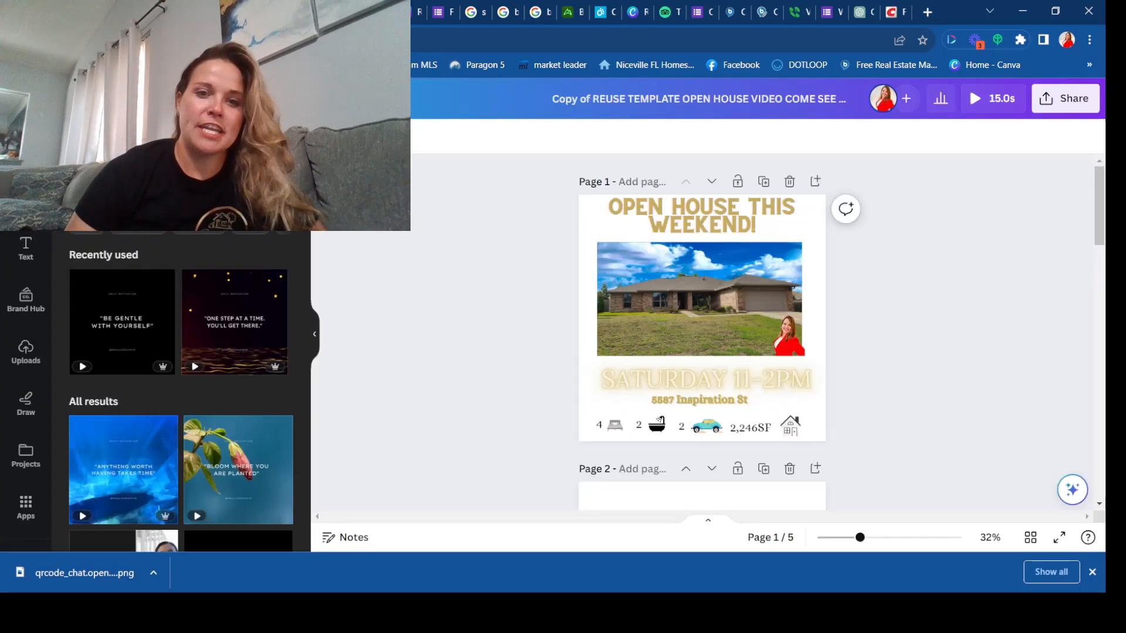
{"action": "left_click", "coordinate": [95, 98]}
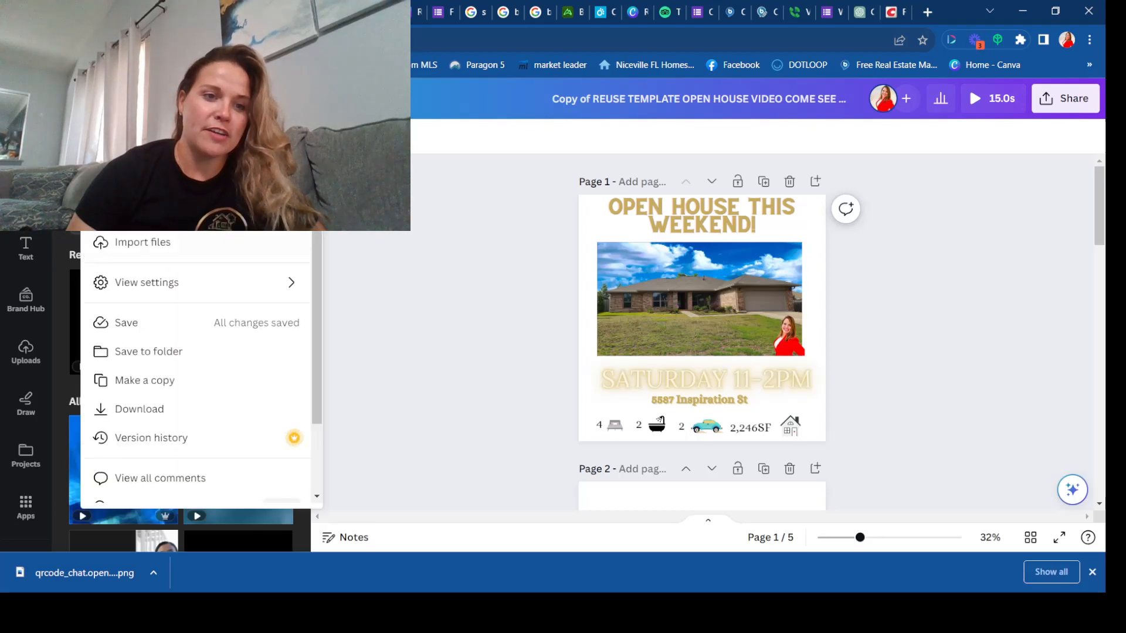
{"action": "key", "text": "Escape"}
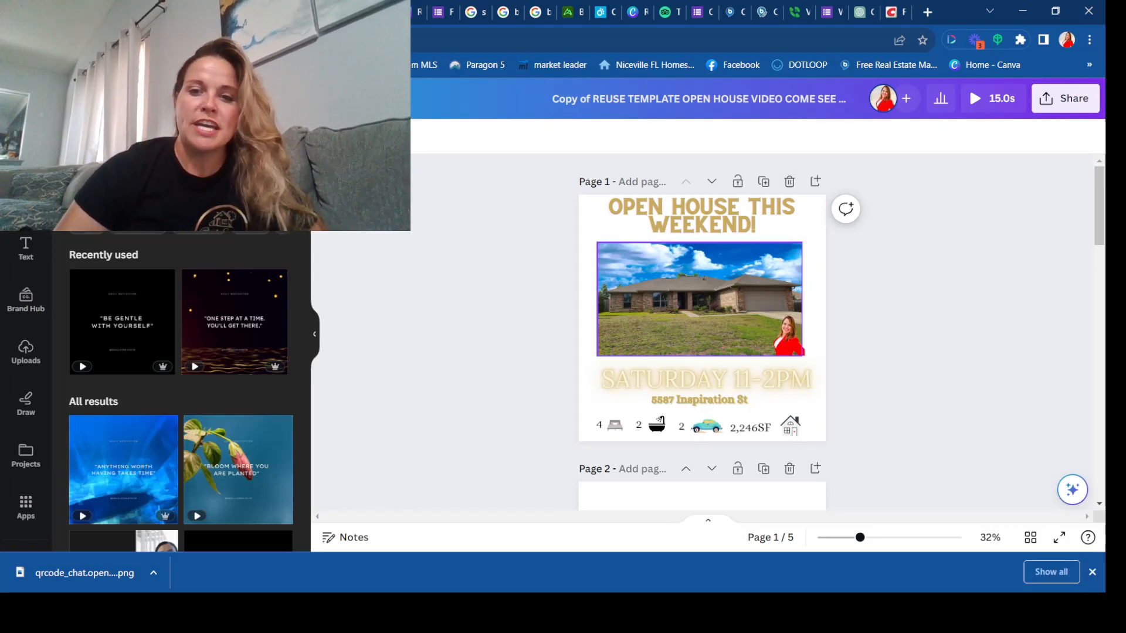
Step: Delete the house photo from page 1 and undo the deletion
{"action": "left_click", "coordinate": [699, 299]}
{"action": "key", "text": "Delete"}
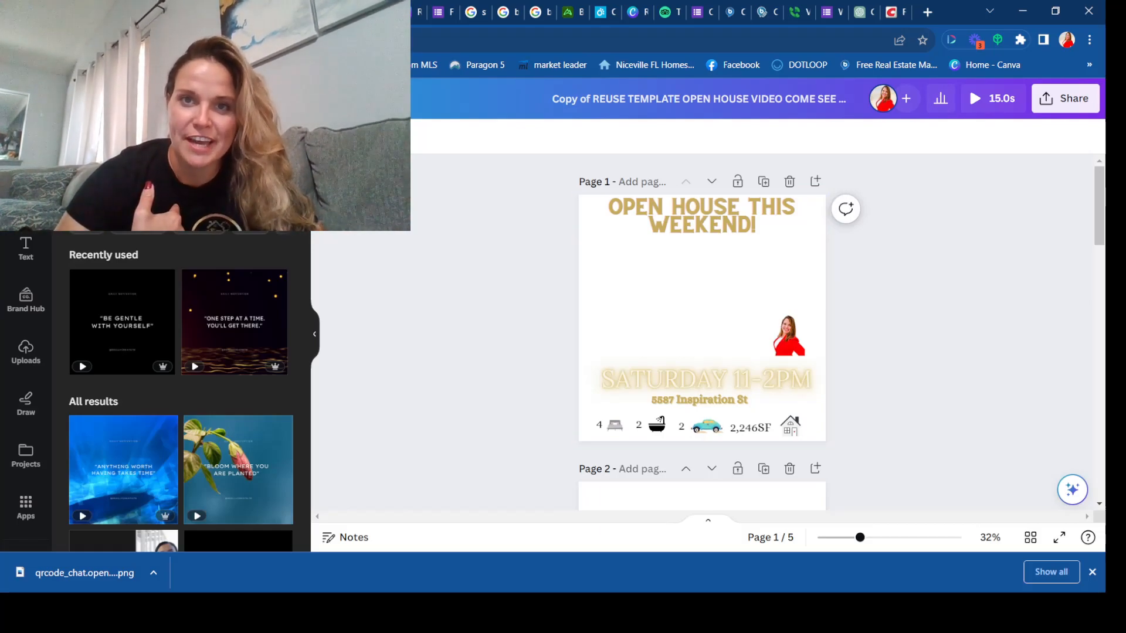
{"action": "key", "text": "ctrl+z"}
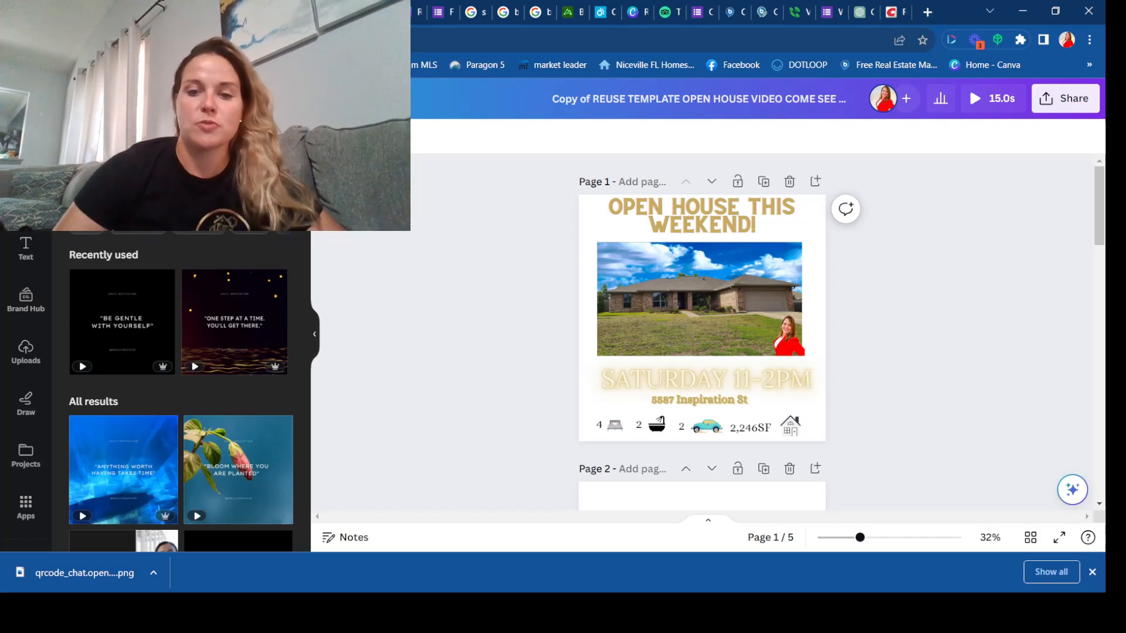
Step: Change the open house time on page 1 to read "SATURDAY 11-1PM"
{"action": "left_click", "coordinate": [706, 378]}
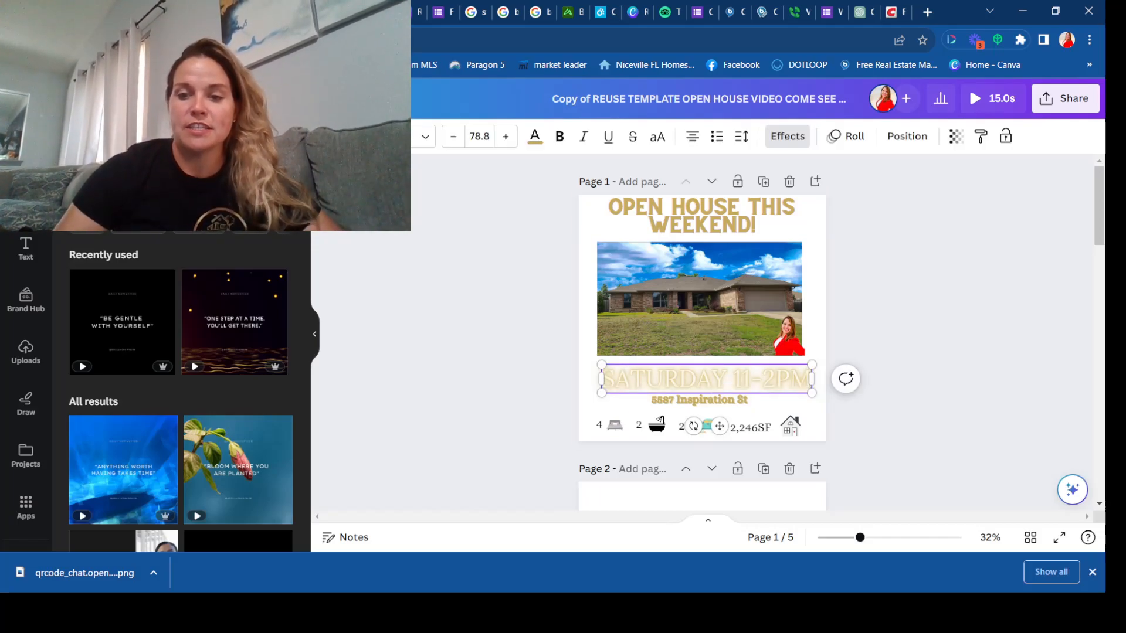
{"action": "key", "text": "BackSpace"}
{"action": "type", "text": "1"}
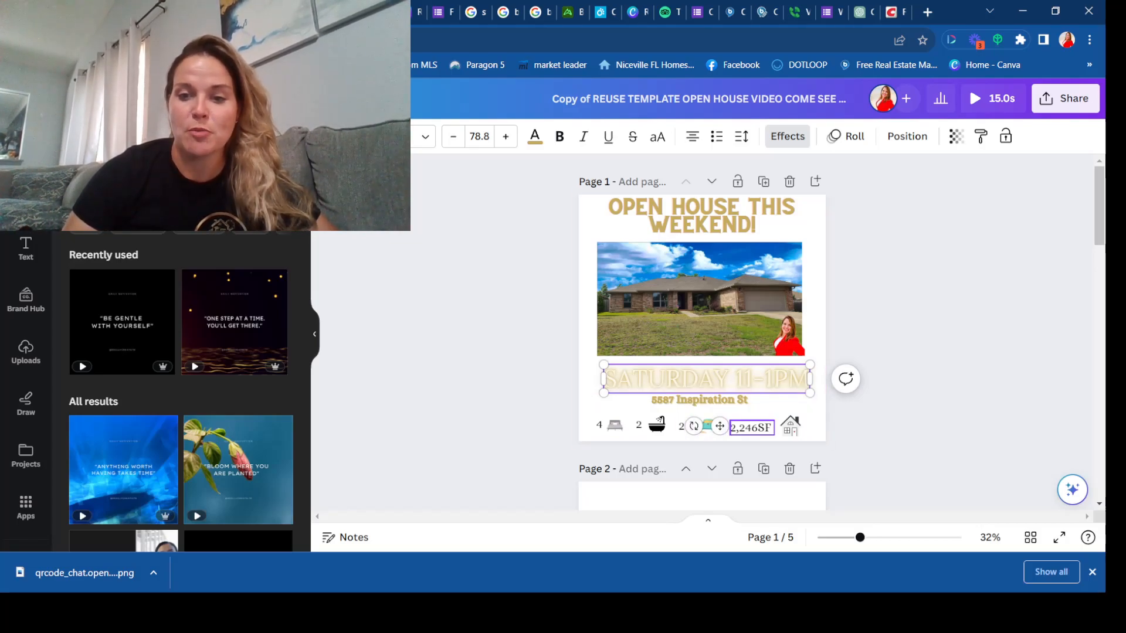
Step: Change the end time in the "COME SEE US" text on page 5 to 1PM
{"action": "scroll", "coordinate": [702, 332], "scroll_direction": "down", "scroll_amount": 3}
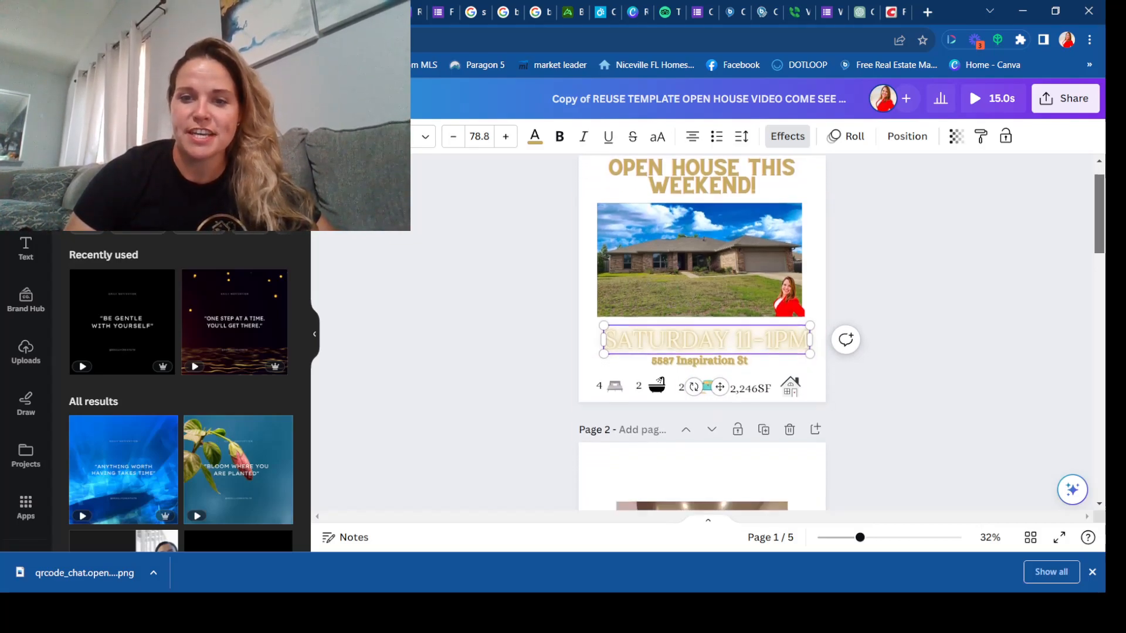
{"action": "scroll", "coordinate": [702, 332], "scroll_direction": "down", "scroll_amount": 7}
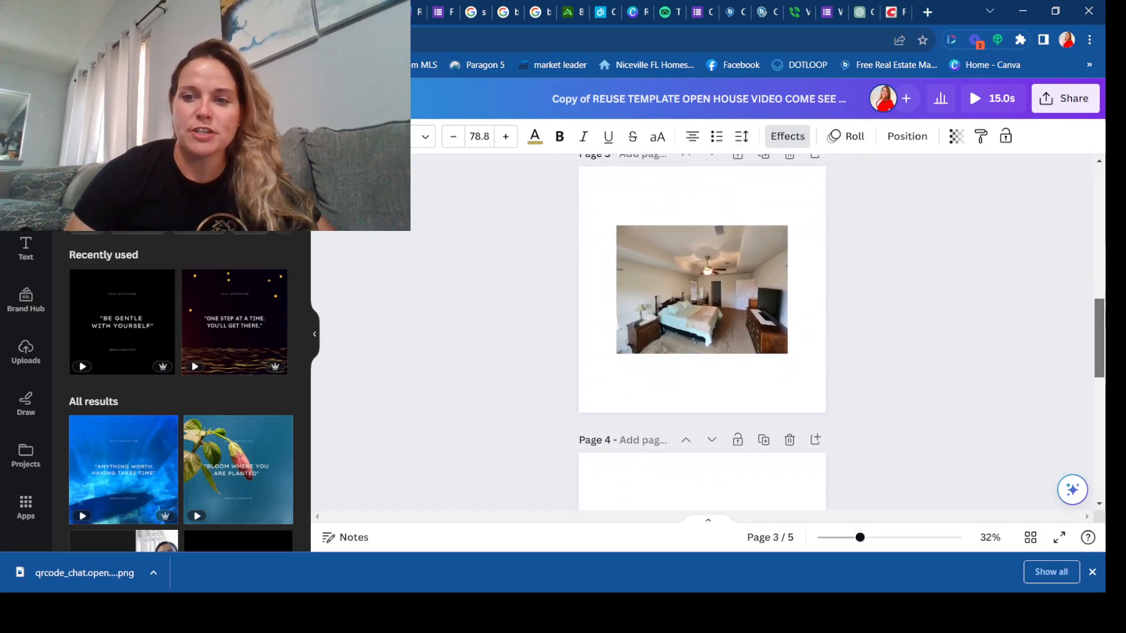
{"action": "scroll", "coordinate": [702, 332], "scroll_direction": "down", "scroll_amount": 5}
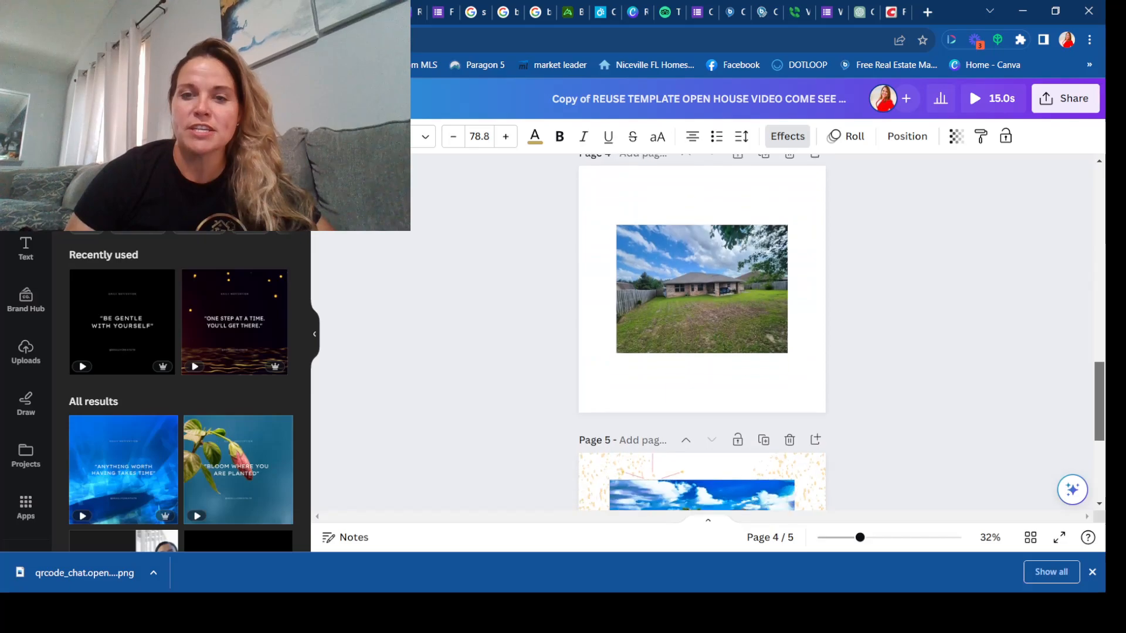
{"action": "scroll", "coordinate": [702, 332], "scroll_direction": "down", "scroll_amount": 4}
{"action": "scroll", "coordinate": [692, 344], "scroll_direction": "down", "scroll_amount": 1}
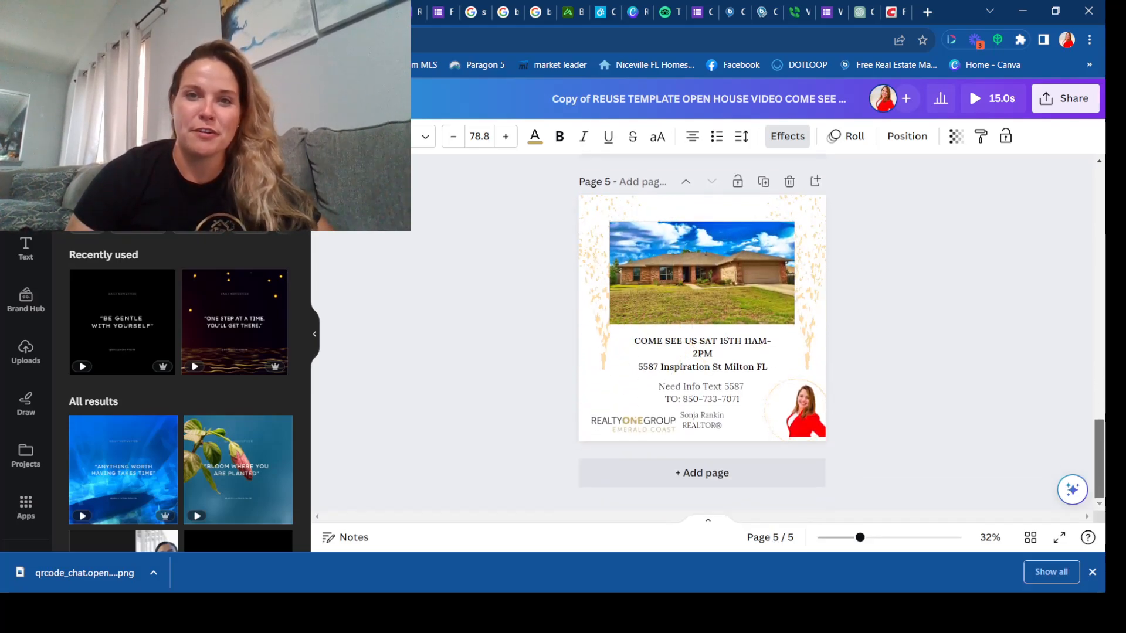
{"action": "left_click", "coordinate": [698, 354]}
{"action": "left_click", "coordinate": [698, 354]}
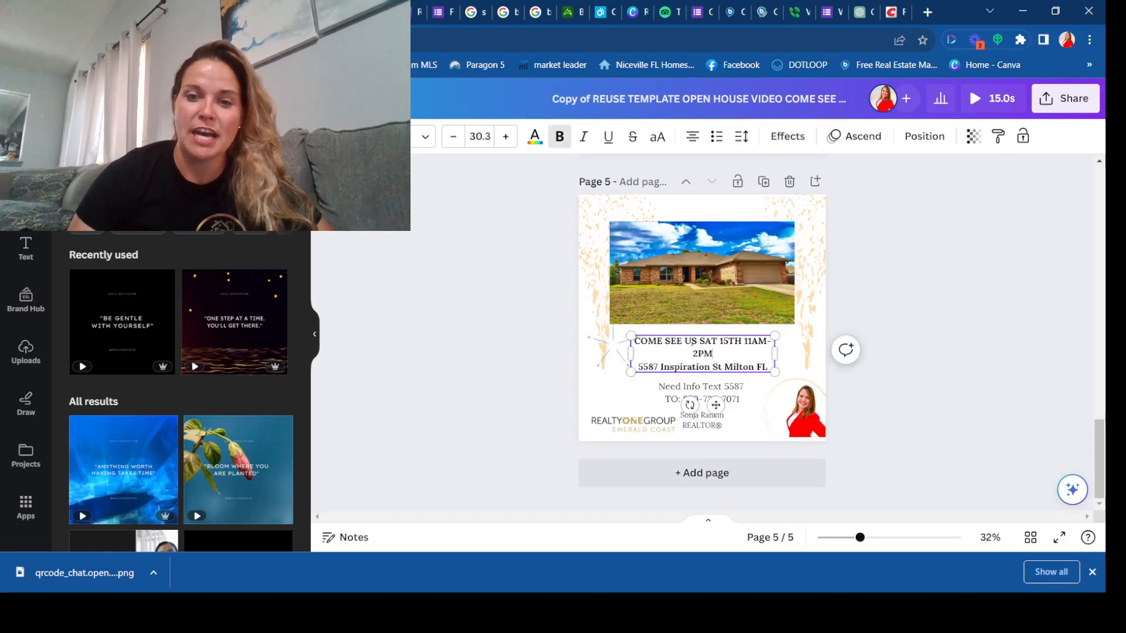
{"action": "key", "text": "BackSpace"}
{"action": "type", "text": "1"}
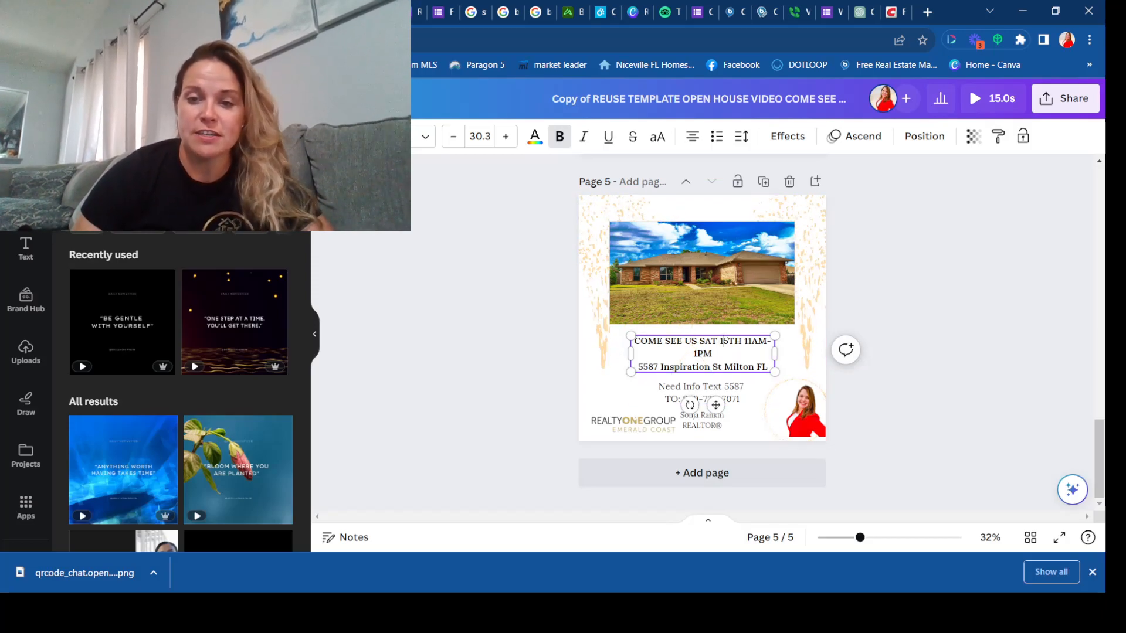
Step: Update the date in the page 5 text so it reads "COME SEE US AUG SAT 5TH"
{"action": "key", "text": "BackSpace"}
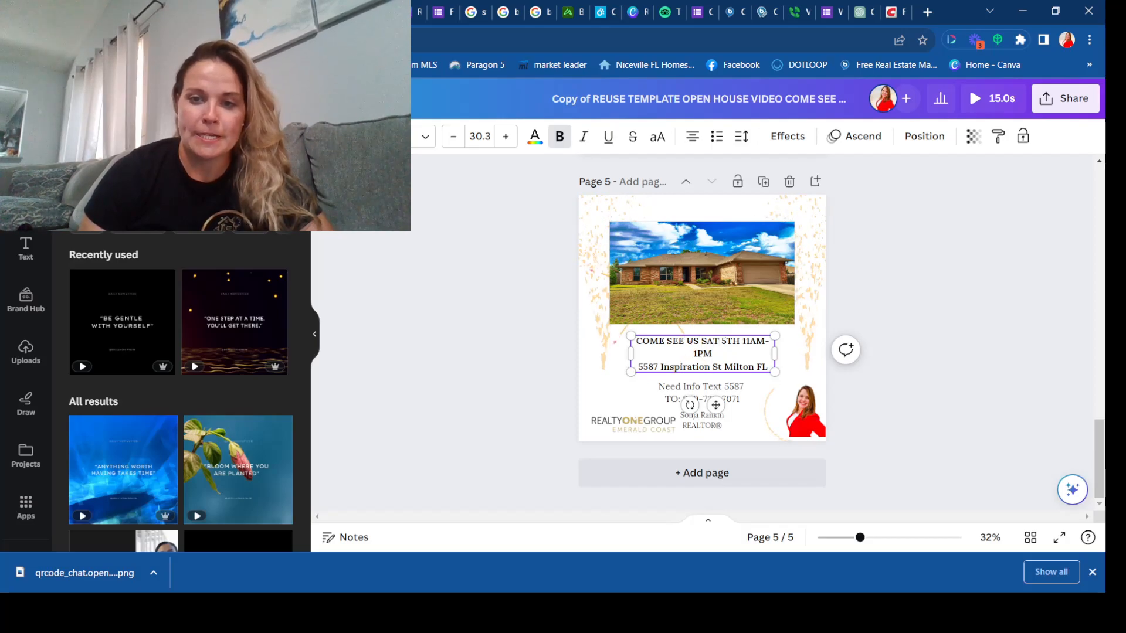
{"action": "type", "text": "Au"}
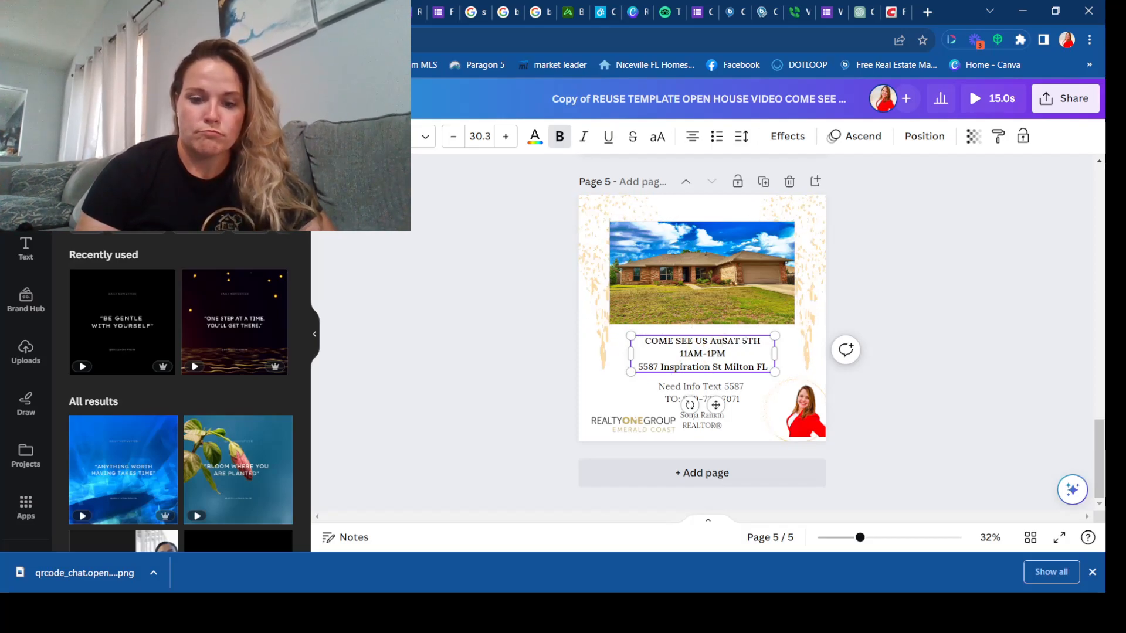
{"action": "key", "text": "BackSpace"}
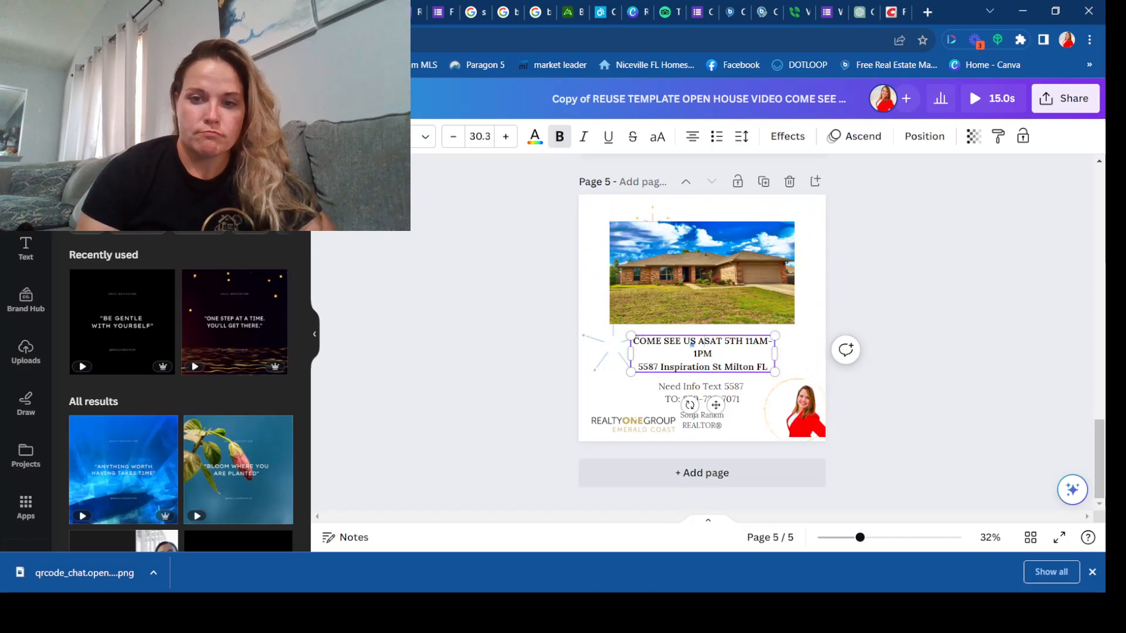
{"action": "type", "text": "UG"}
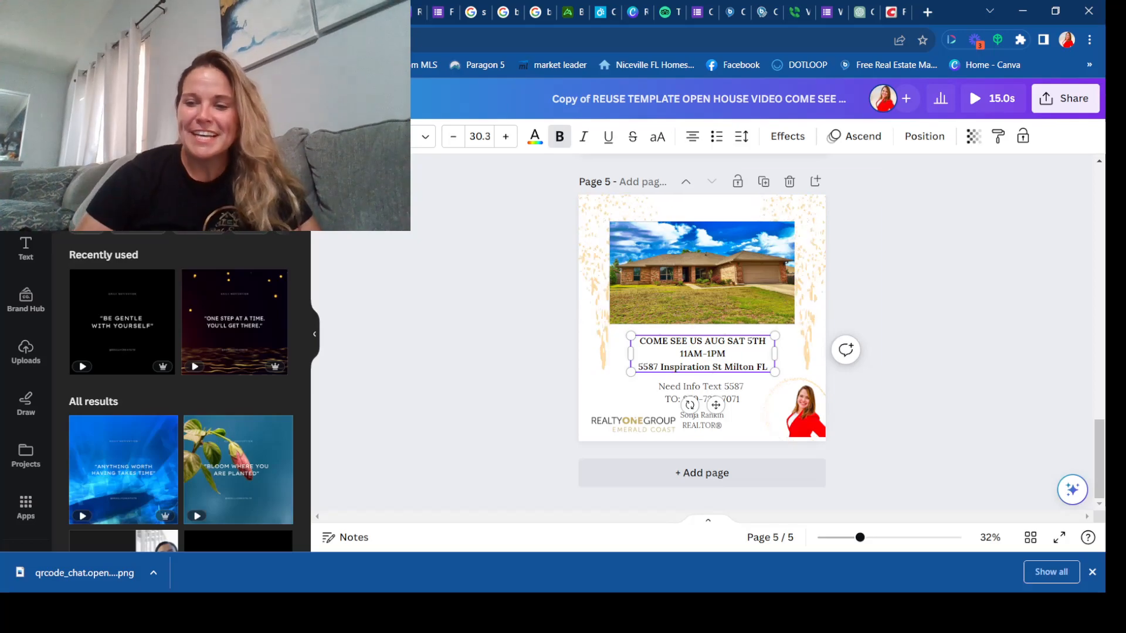
Step: Preview the video with the updated open house date and times
{"action": "left_click_drag", "start_coordinate": [1100, 459], "coordinate": [1099, 205]}
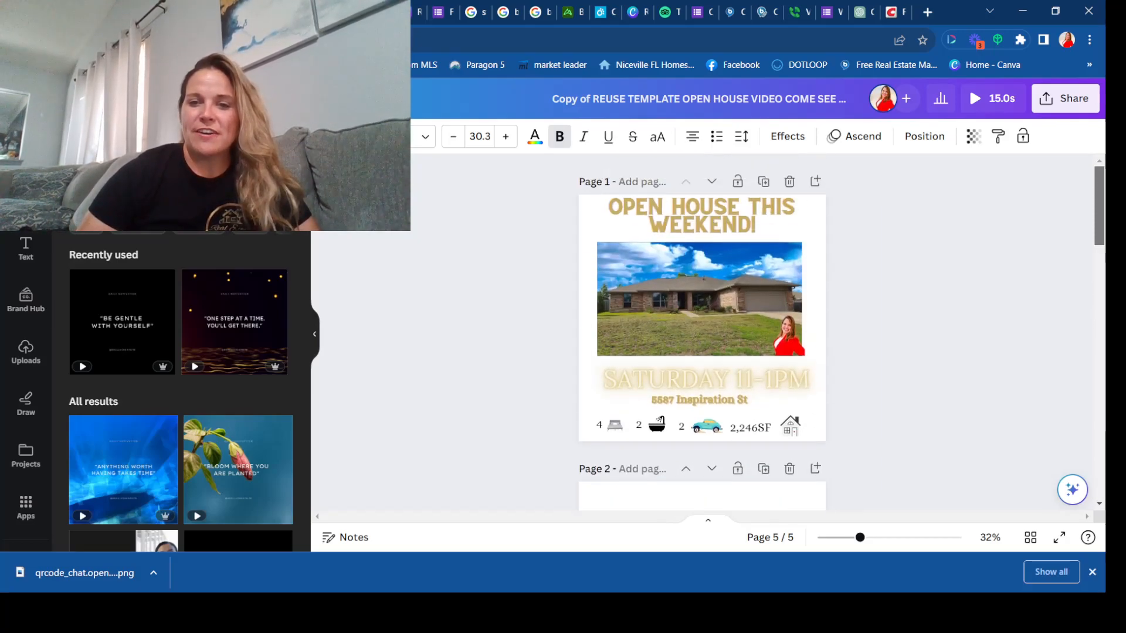
{"action": "left_click", "coordinate": [991, 98]}
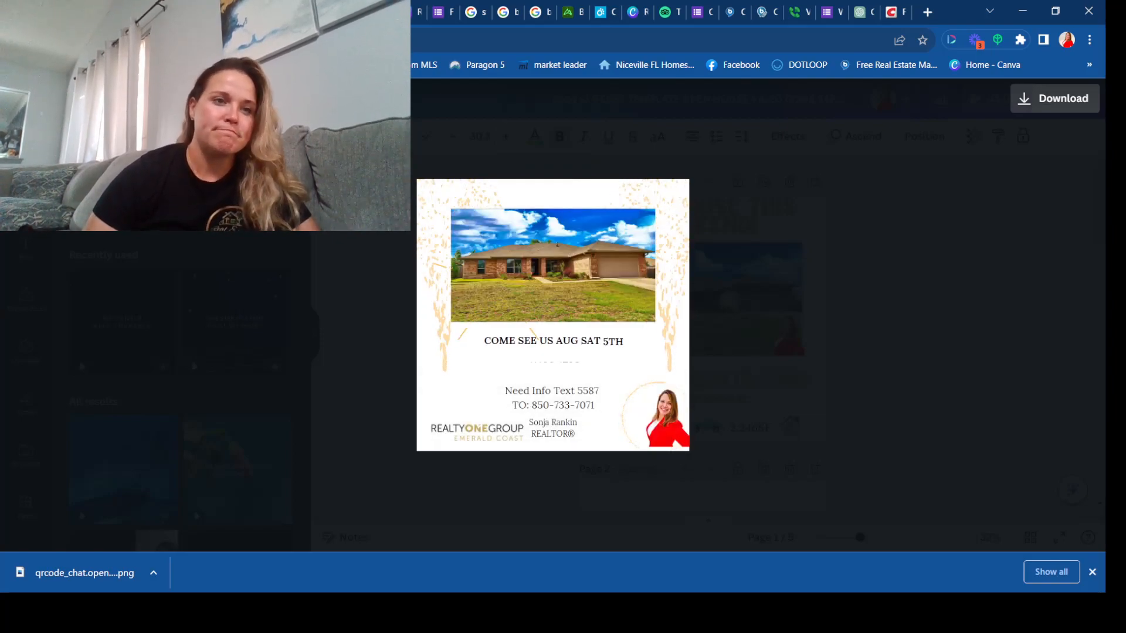
{"action": "key", "text": "Escape"}
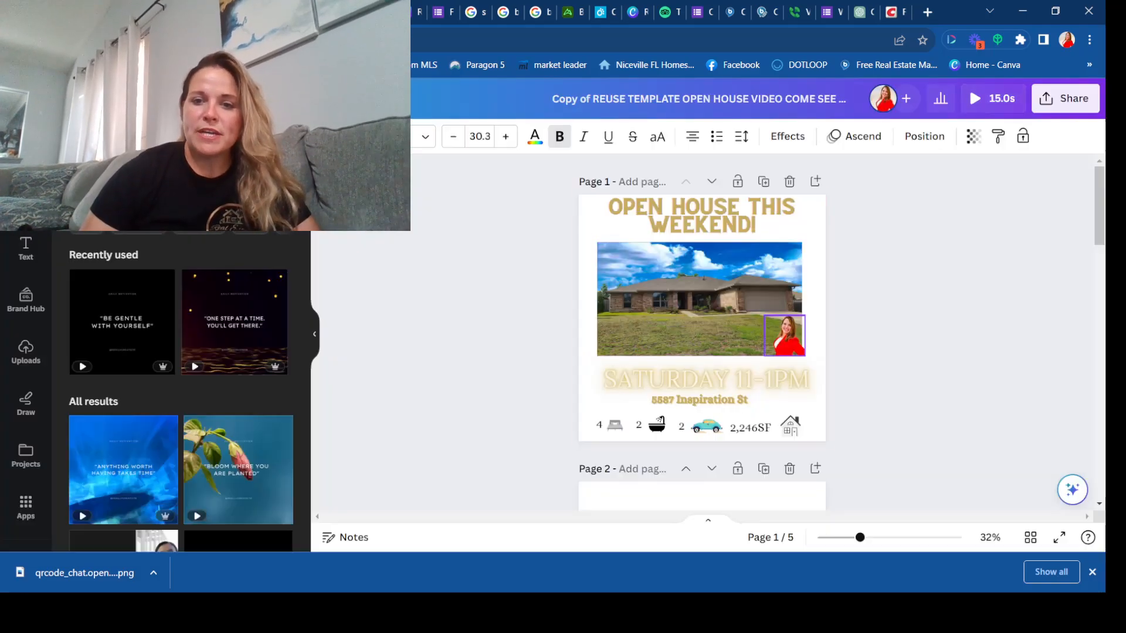
Step: Add the first uploaded QR code to page 1, shrink it and place it in the house photo's lower-left corner
{"action": "left_click", "coordinate": [784, 336]}
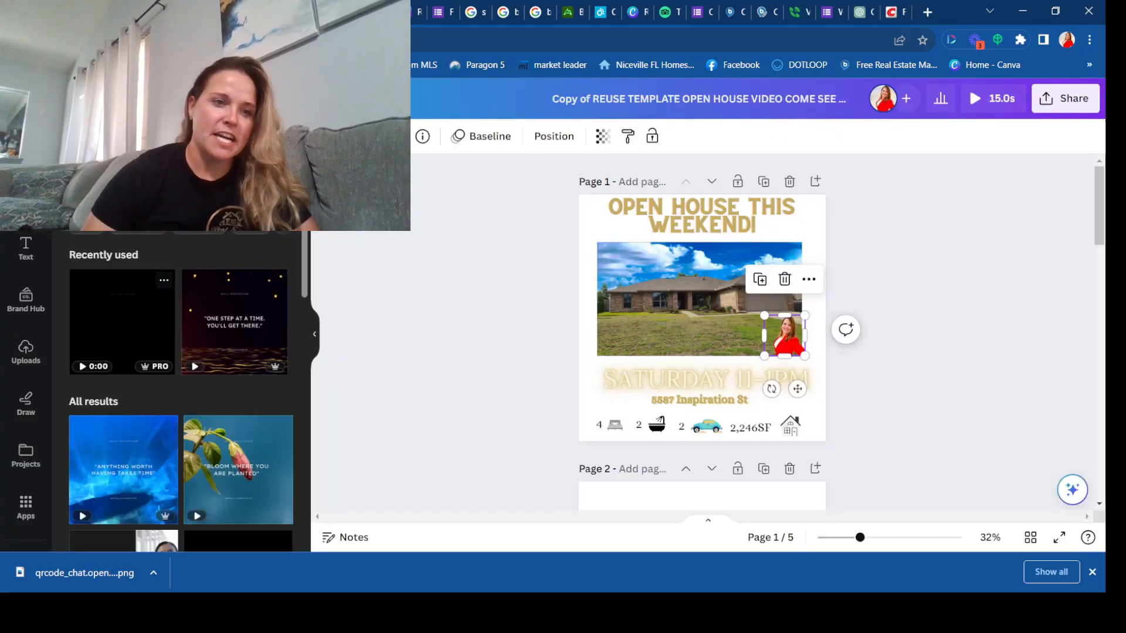
{"action": "left_click", "coordinate": [26, 352]}
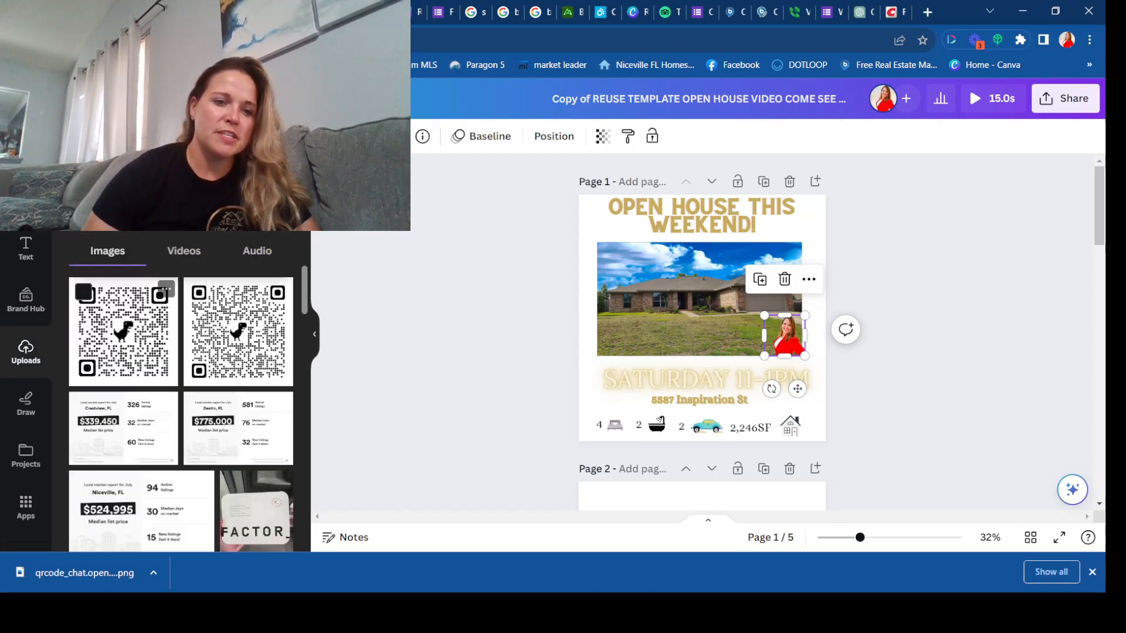
{"action": "left_click", "coordinate": [123, 331]}
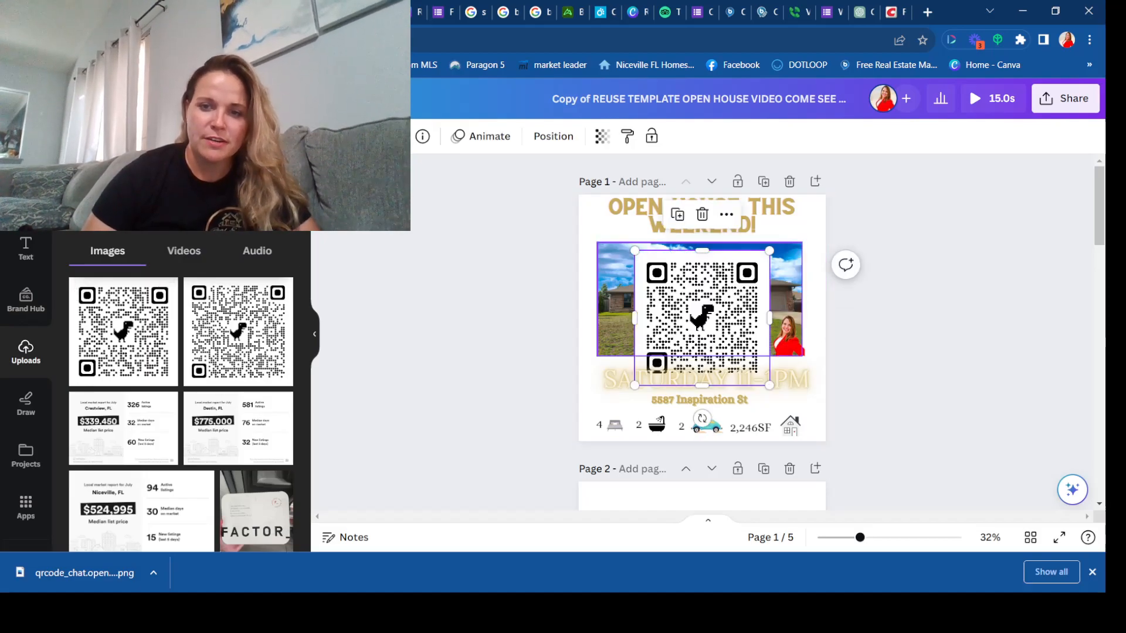
{"action": "left_click_drag", "start_coordinate": [770, 250], "coordinate": [619, 333]}
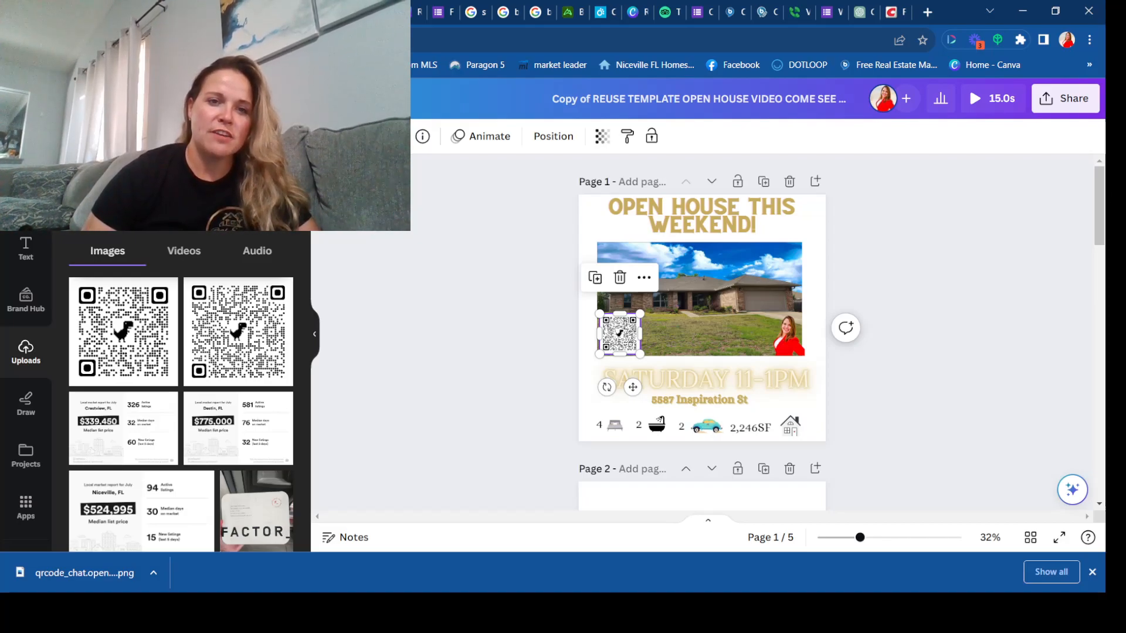
Step: Look at the image editing options for the QR code and preview the video with it
{"action": "left_click", "coordinate": [347, 136]}
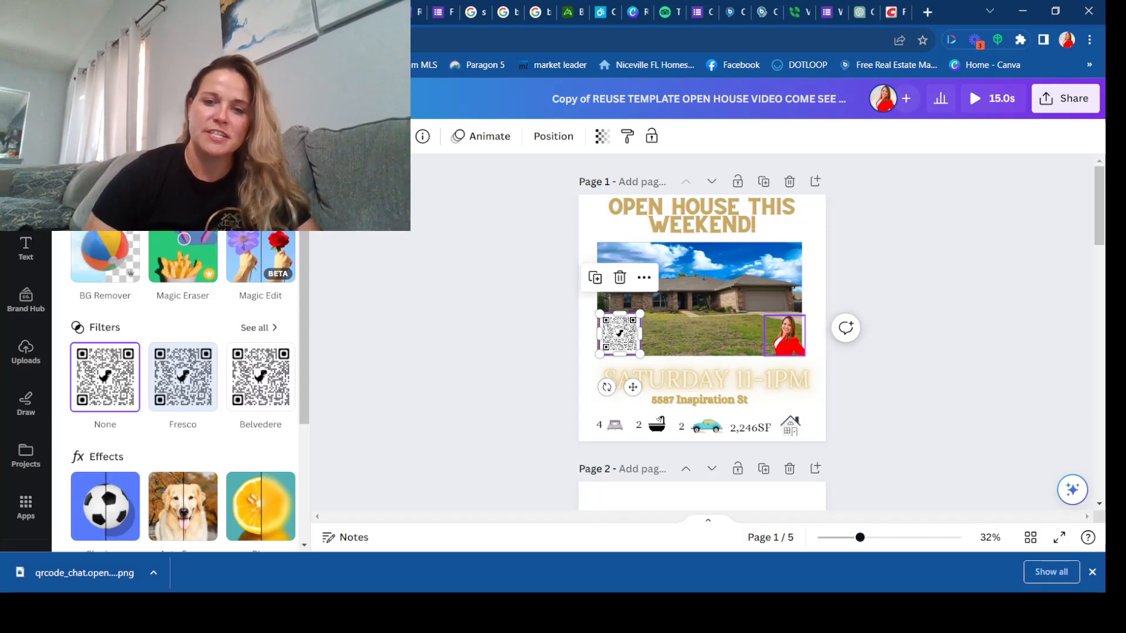
{"action": "left_click", "coordinate": [26, 352]}
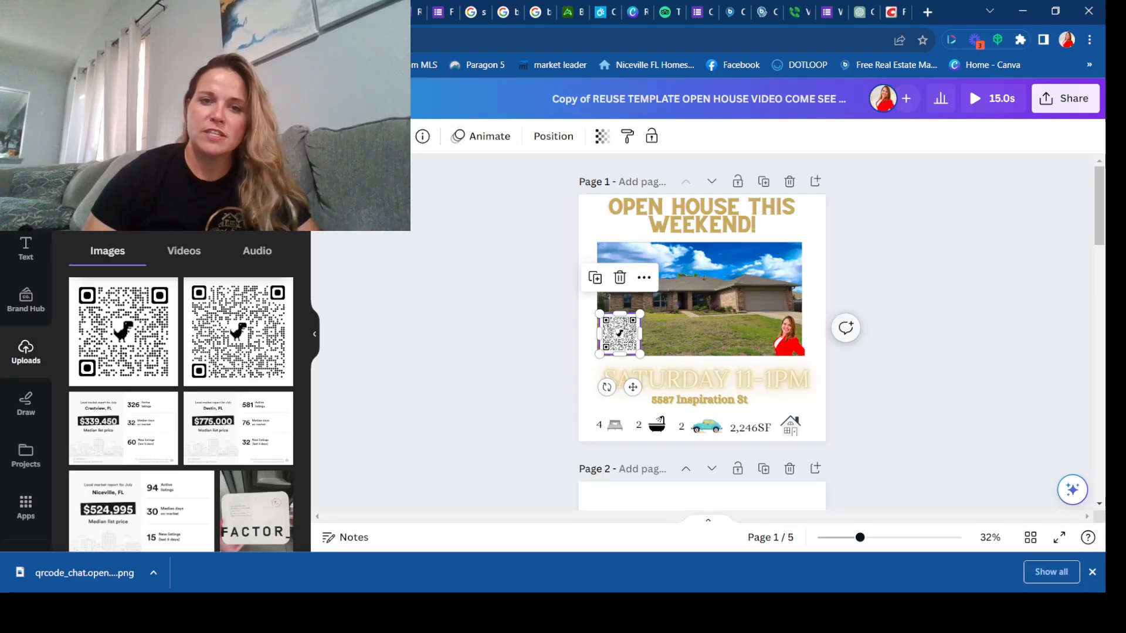
{"action": "left_click", "coordinate": [992, 99]}
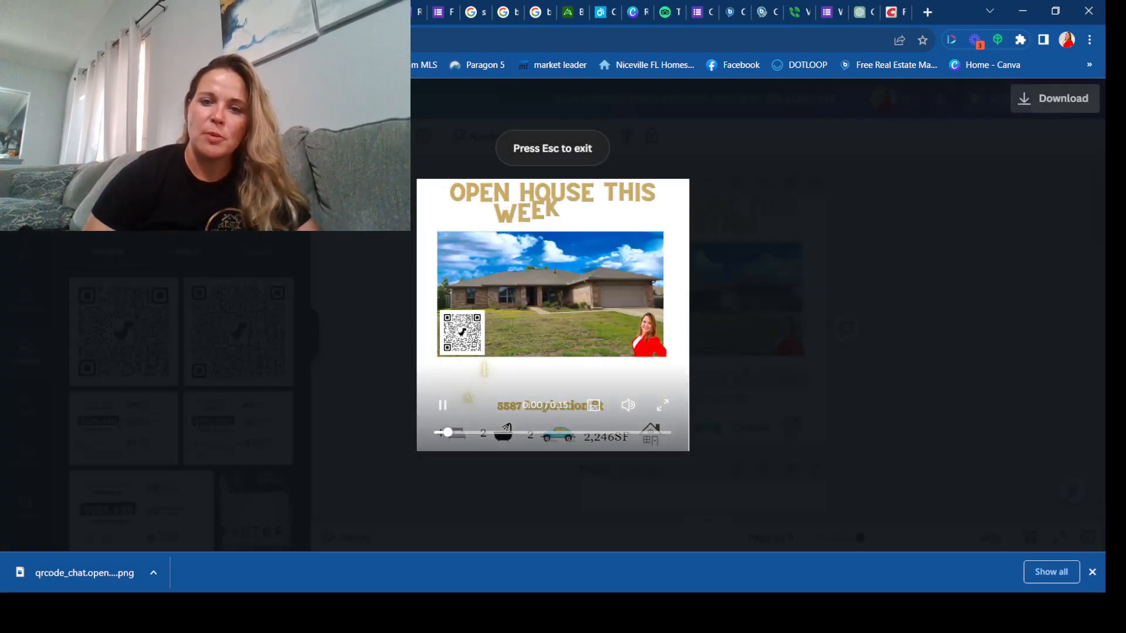
{"action": "key", "text": "Escape"}
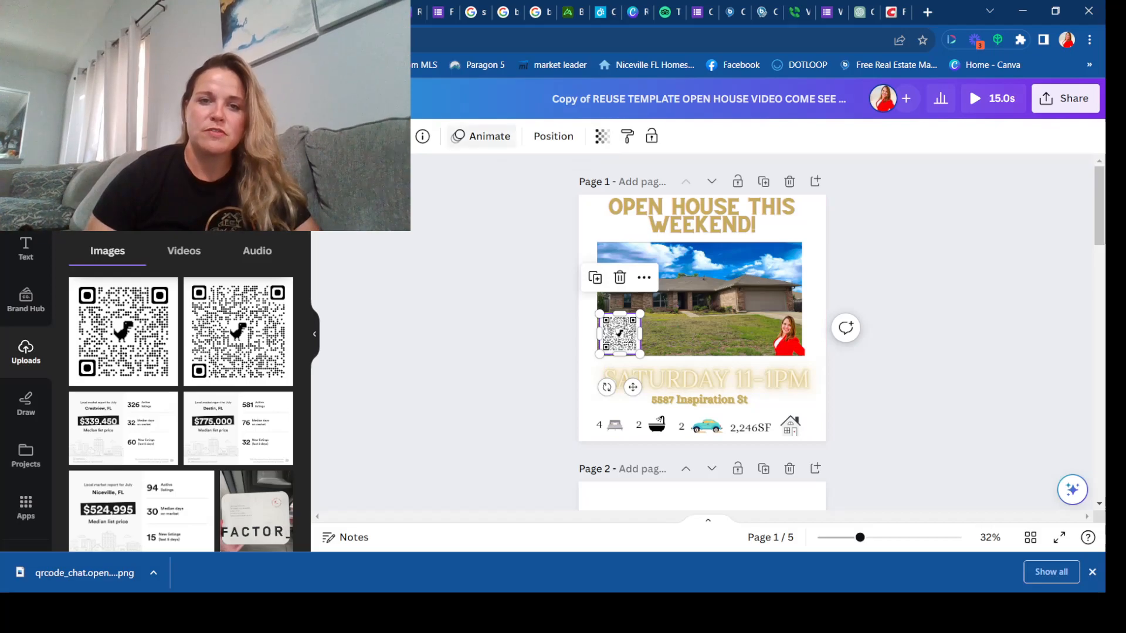
Step: Apply the Rise animation to the QR code, and remove the code from page 1
{"action": "left_click", "coordinate": [481, 136]}
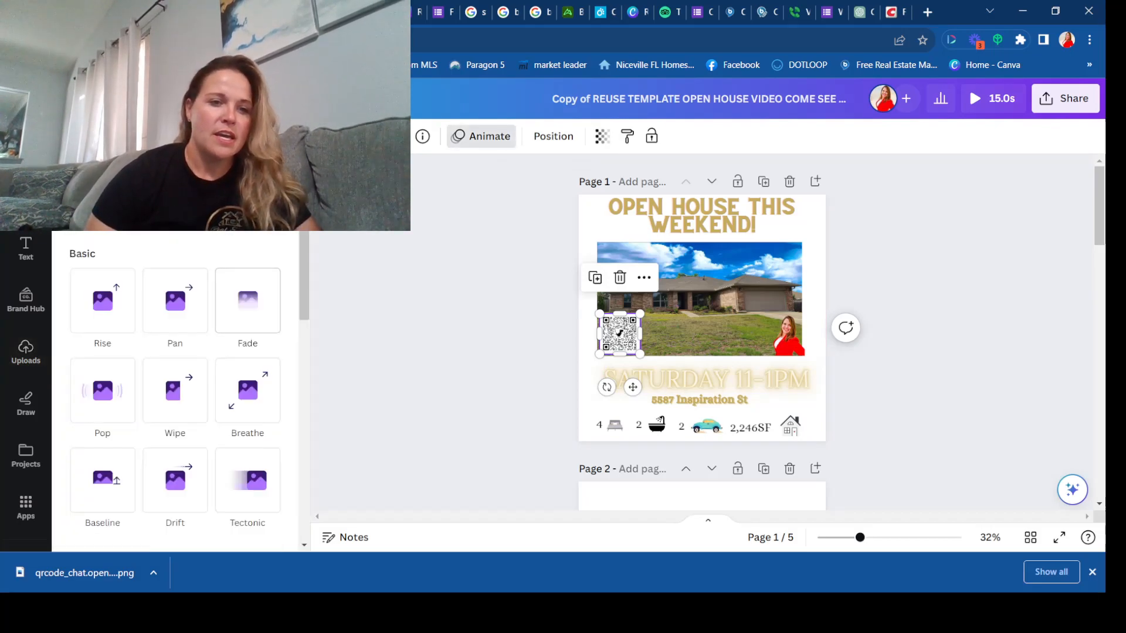
{"action": "left_click", "coordinate": [102, 300]}
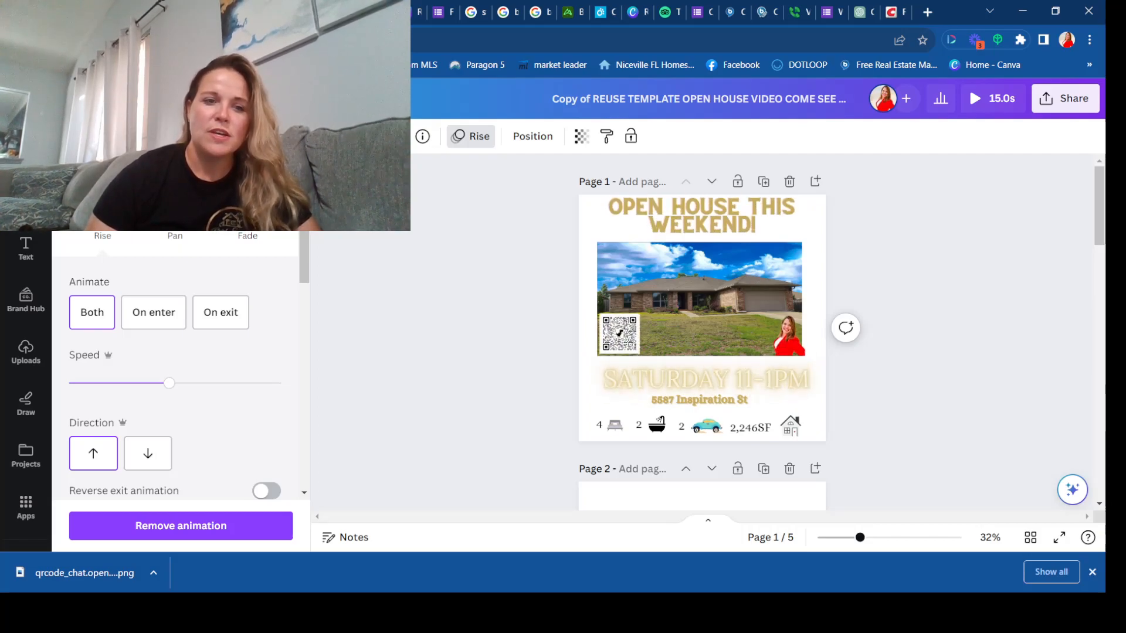
{"action": "left_click", "coordinate": [620, 333]}
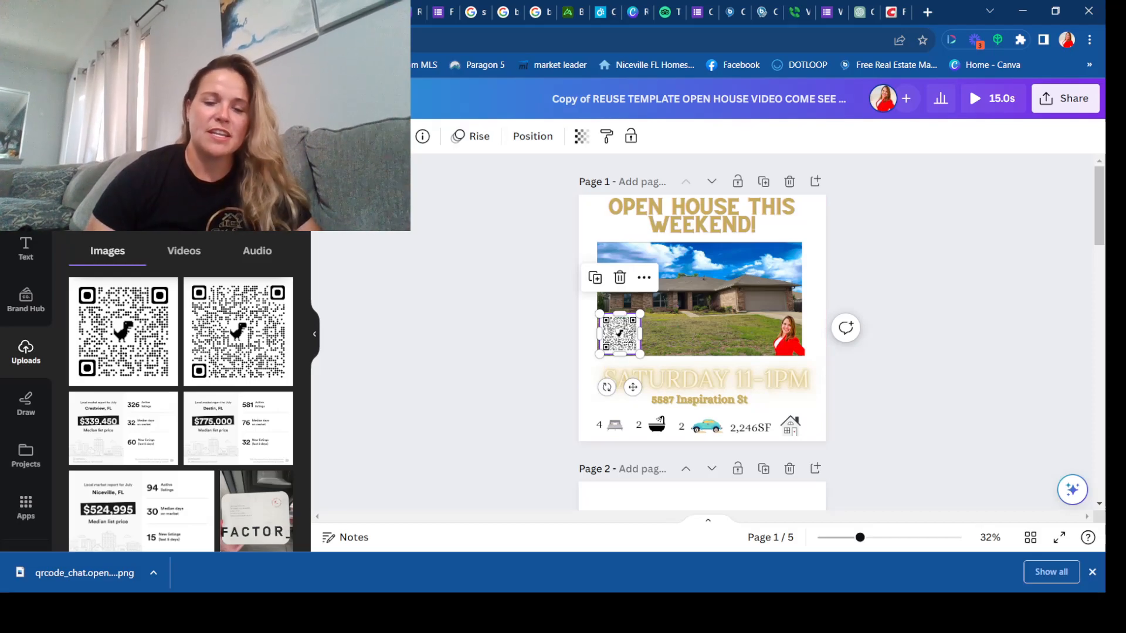
{"action": "key", "text": "Delete"}
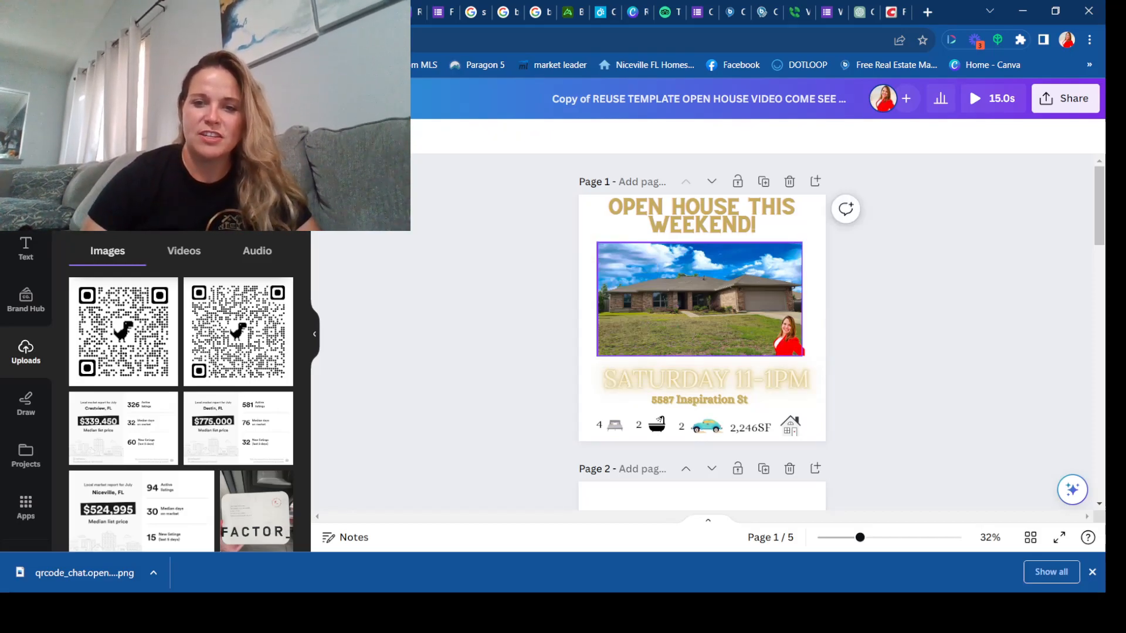
Step: Delete the agent's portrait from the house photo on page 1 and undo the deletion
{"action": "left_click", "coordinate": [788, 338]}
{"action": "key", "text": "Delete"}
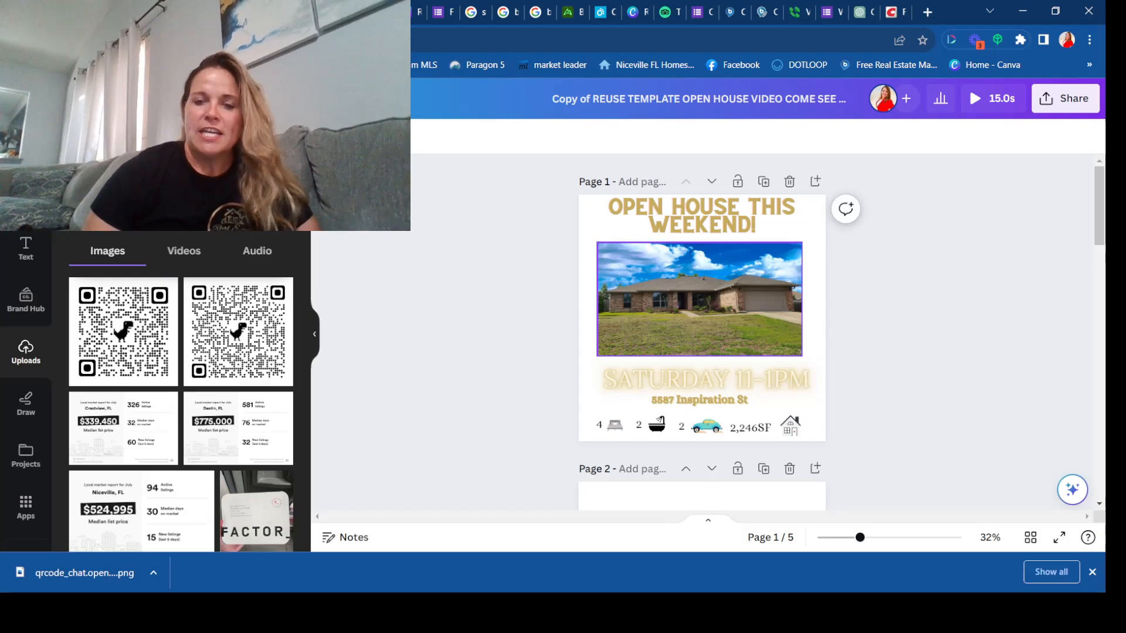
{"action": "key", "text": "ctrl+z"}
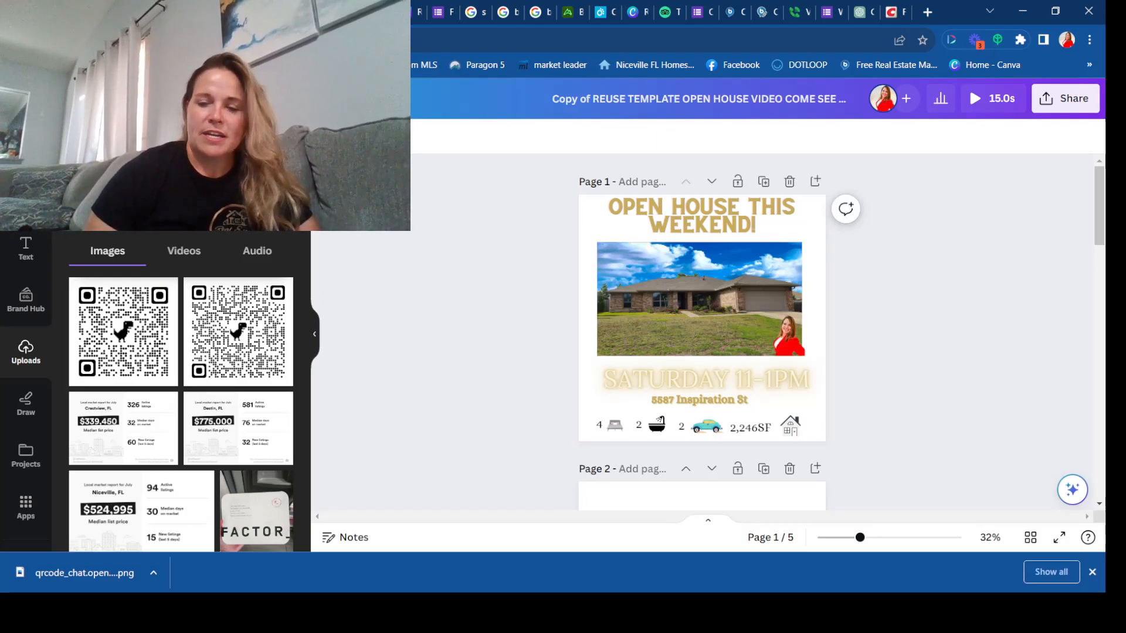
Step: Delete the house photo and the street address line from page 1
{"action": "scroll", "coordinate": [702, 328], "scroll_direction": "down", "scroll_amount": 15}
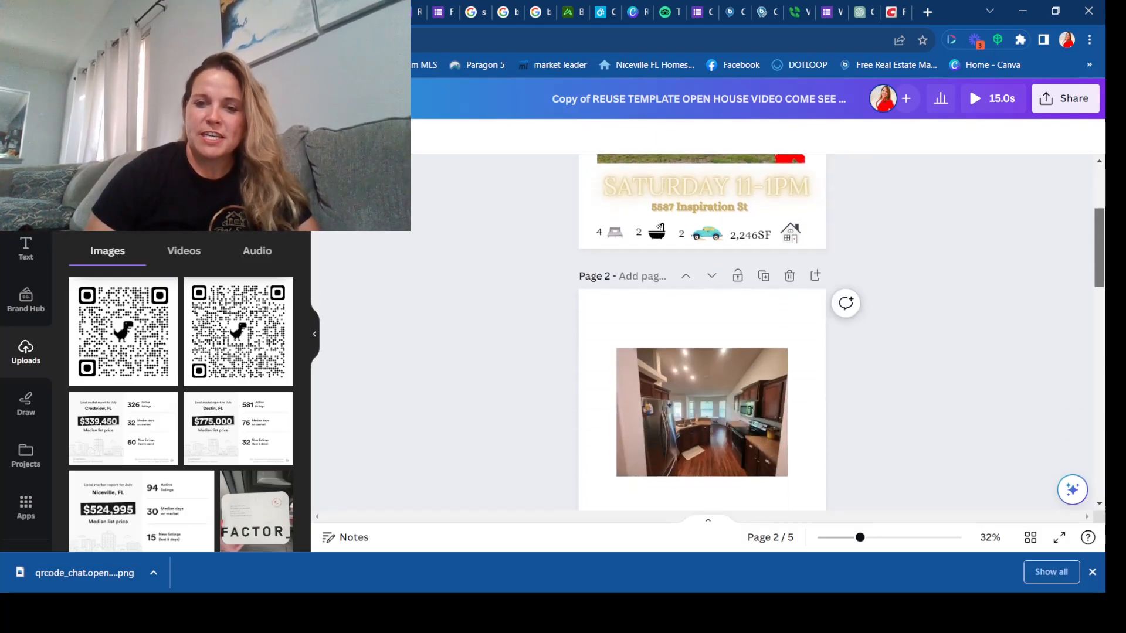
{"action": "scroll", "coordinate": [702, 329], "scroll_direction": "up", "scroll_amount": 15}
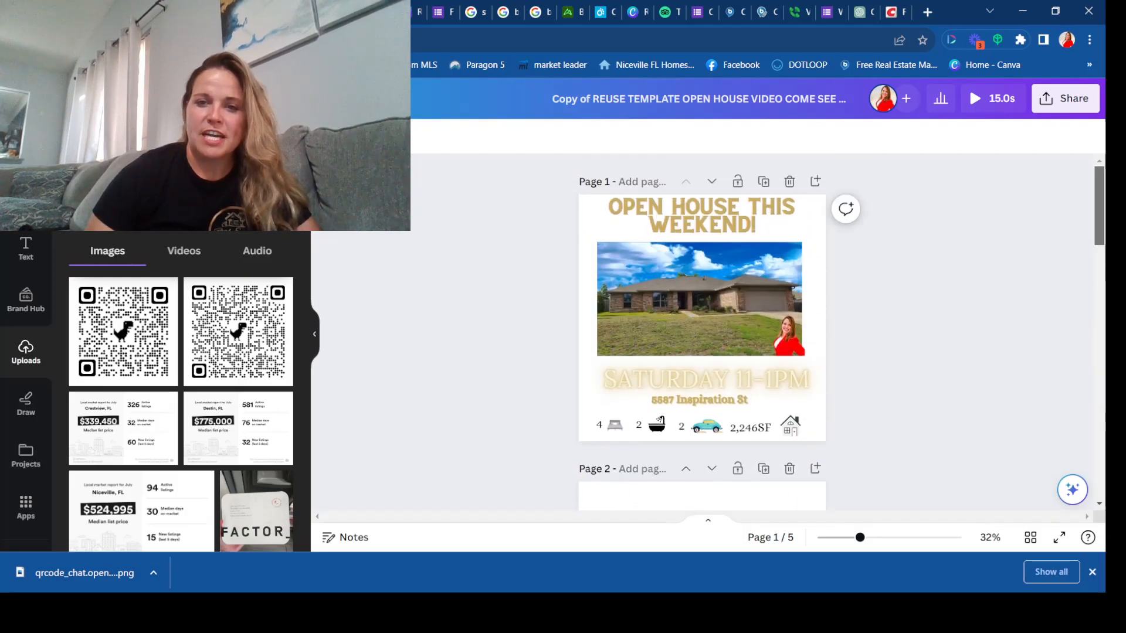
{"action": "left_click", "coordinate": [699, 300]}
{"action": "key", "text": "Delete"}
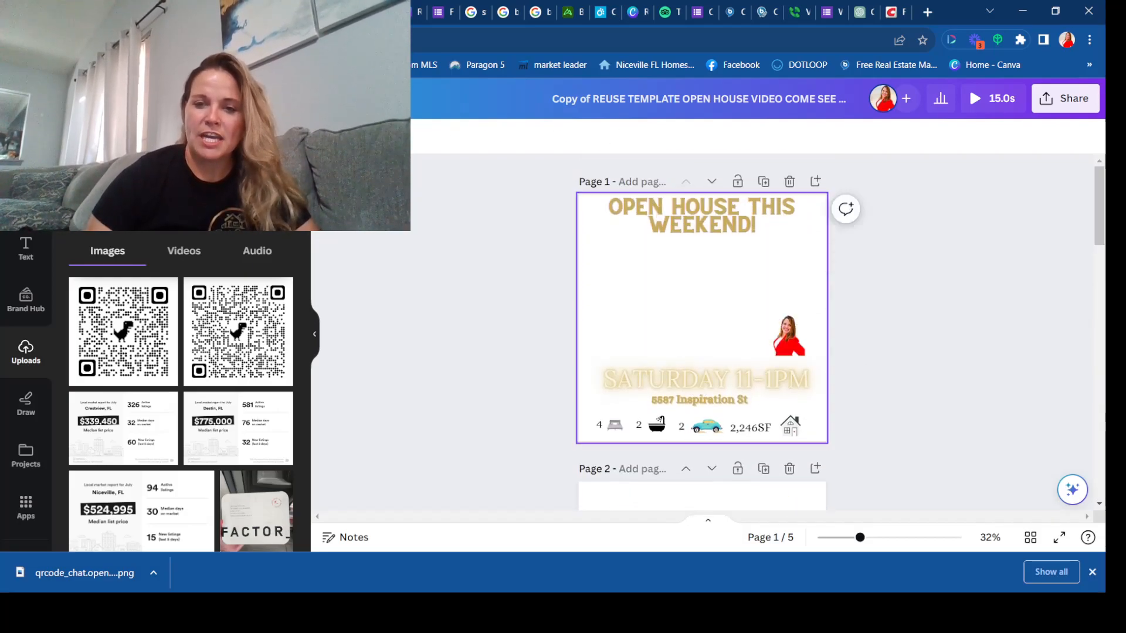
{"action": "left_click", "coordinate": [699, 400]}
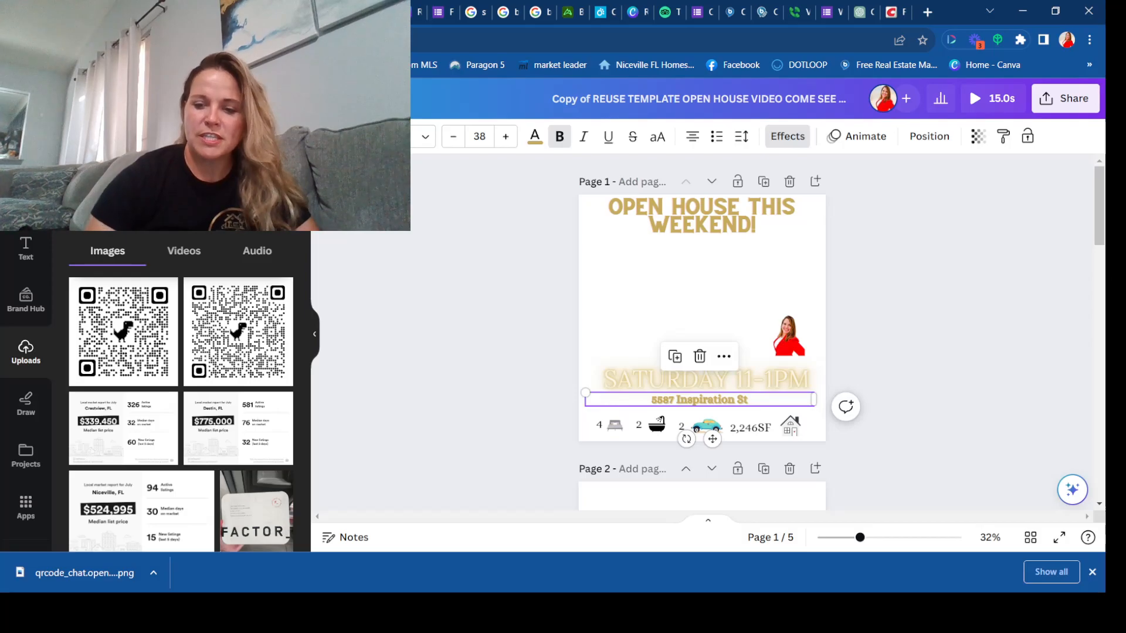
{"action": "key", "text": "Delete"}
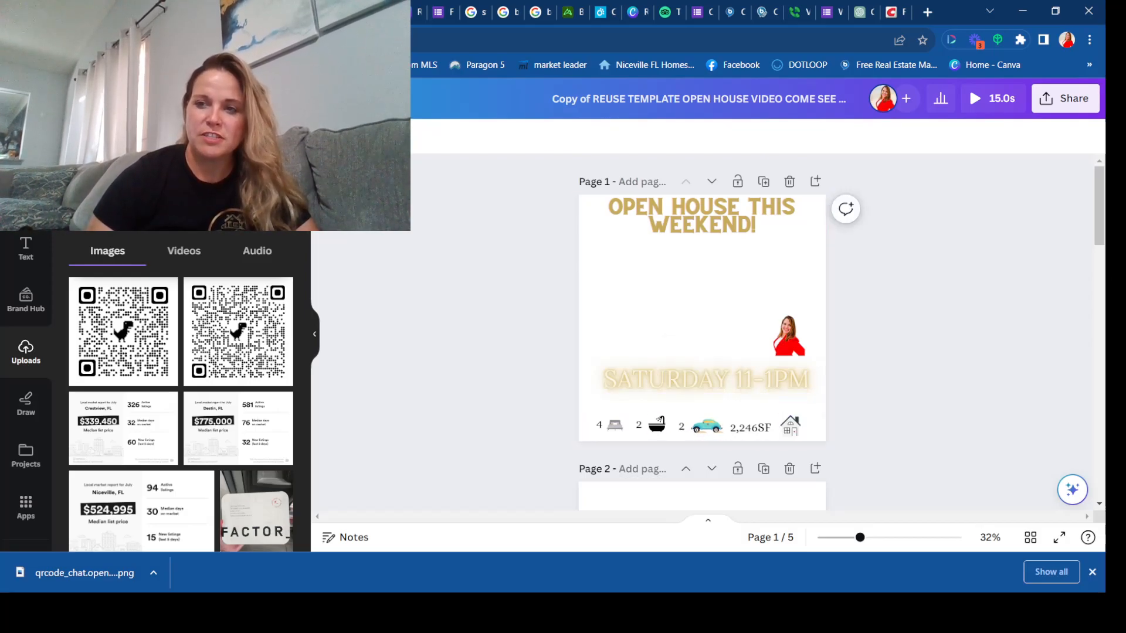
Step: Delete the agent's portrait from page 1 and the kitchen photo from page 2
{"action": "scroll", "coordinate": [727, 332], "scroll_direction": "down", "scroll_amount": 1}
{"action": "left_click", "coordinate": [786, 331]}
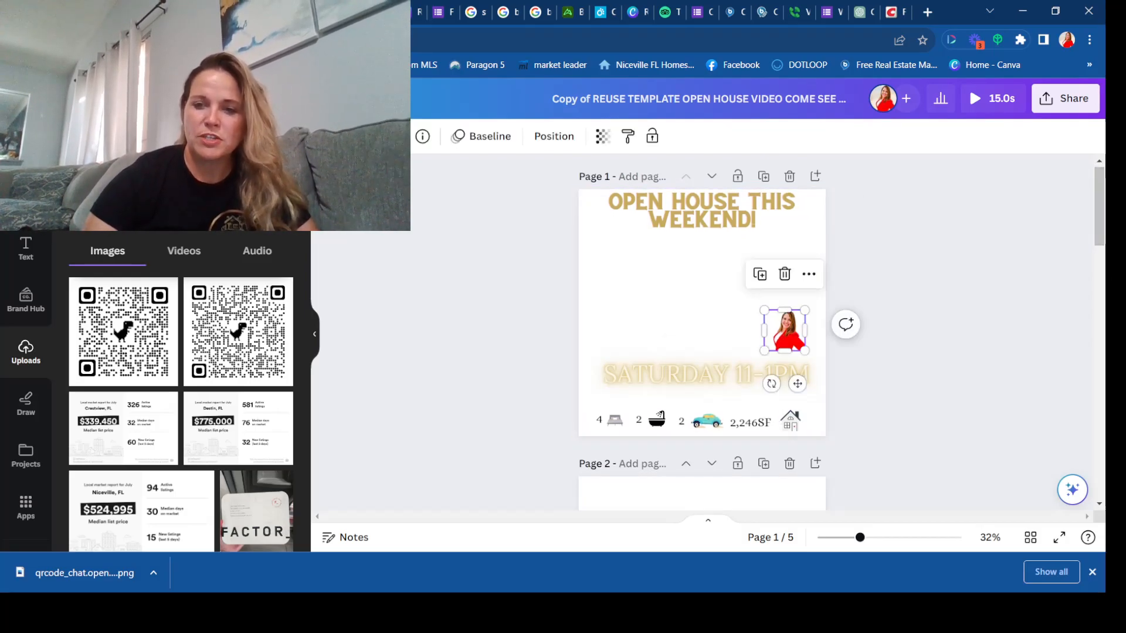
{"action": "key", "text": "Delete"}
{"action": "scroll", "coordinate": [702, 331], "scroll_direction": "down", "scroll_amount": 6}
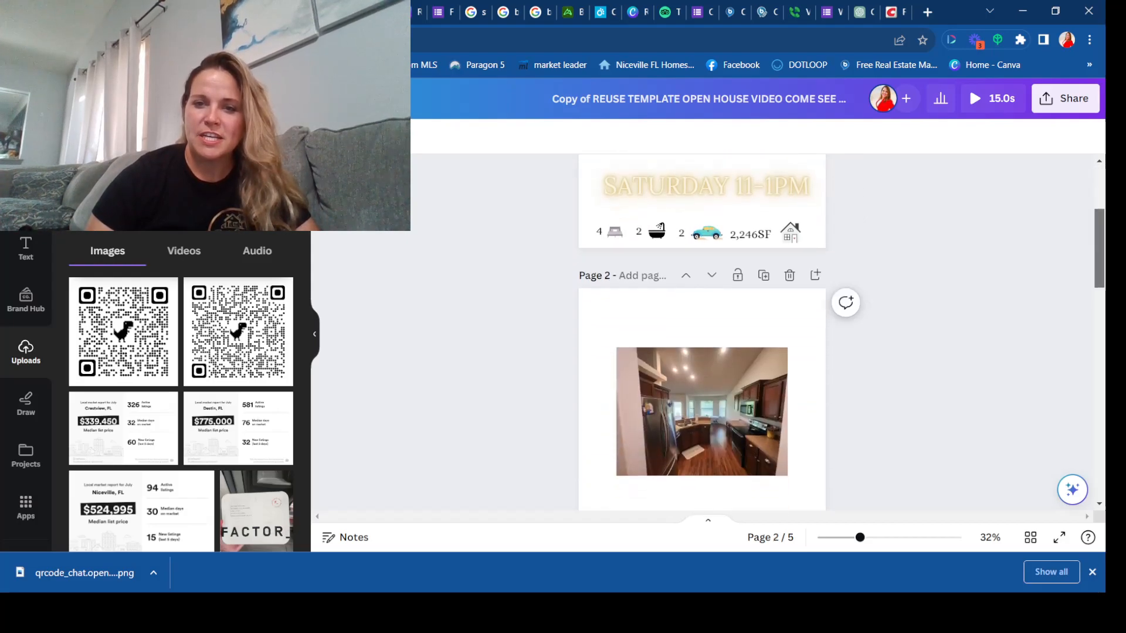
{"action": "left_click", "coordinate": [701, 247]}
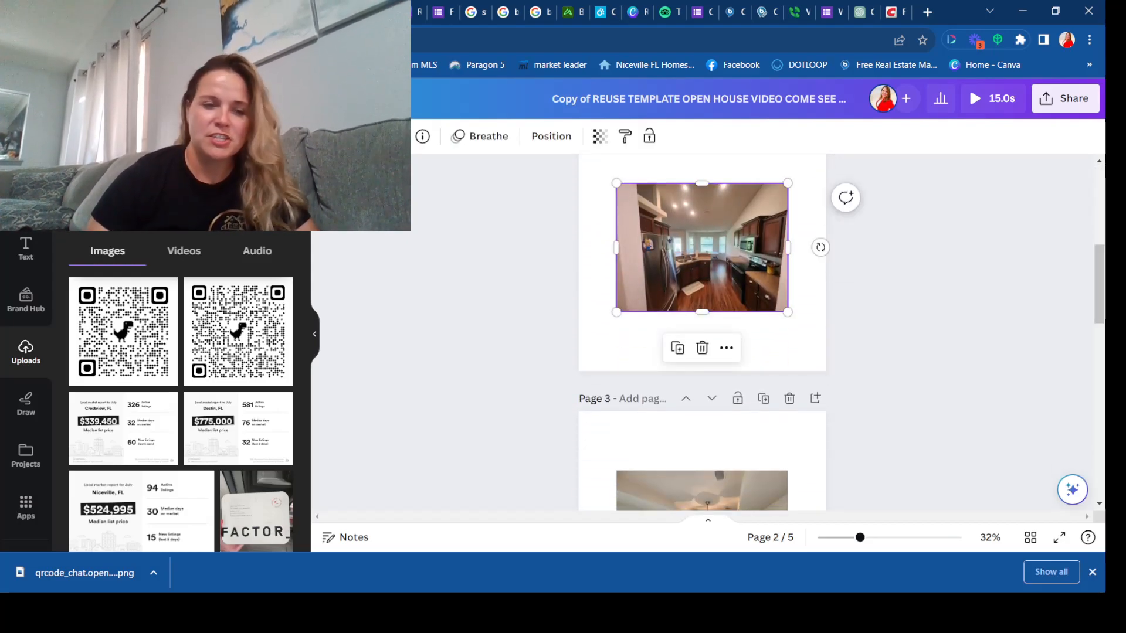
{"action": "key", "text": "Delete"}
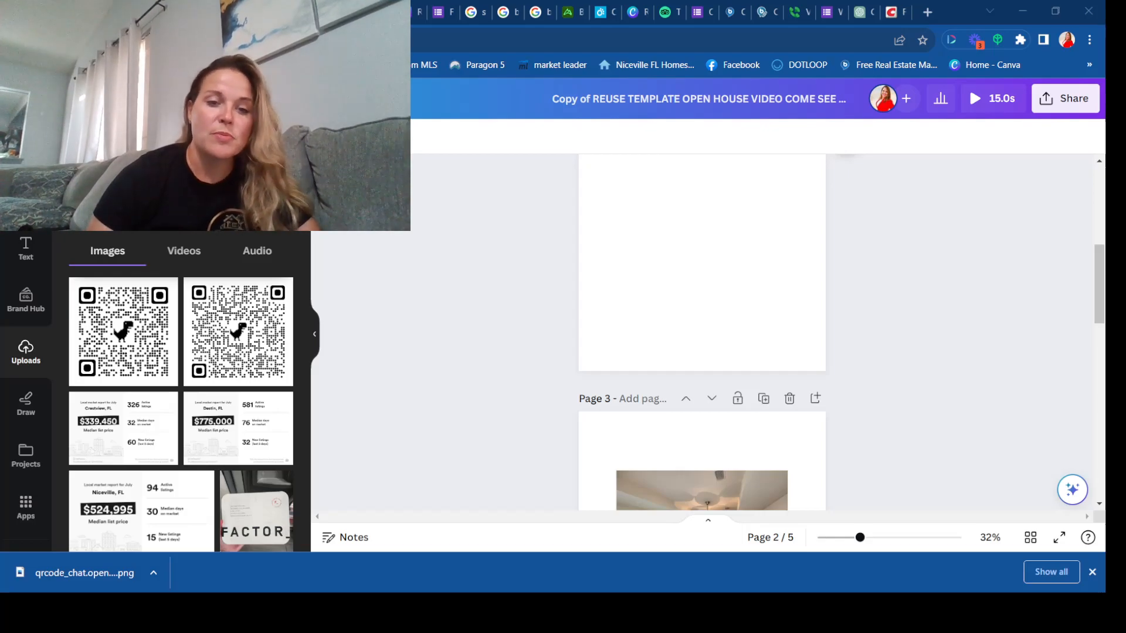
Step: Paste a QR code image onto page 2 to browse its animation options, and remove it again
{"action": "key", "text": "ctrl+v"}
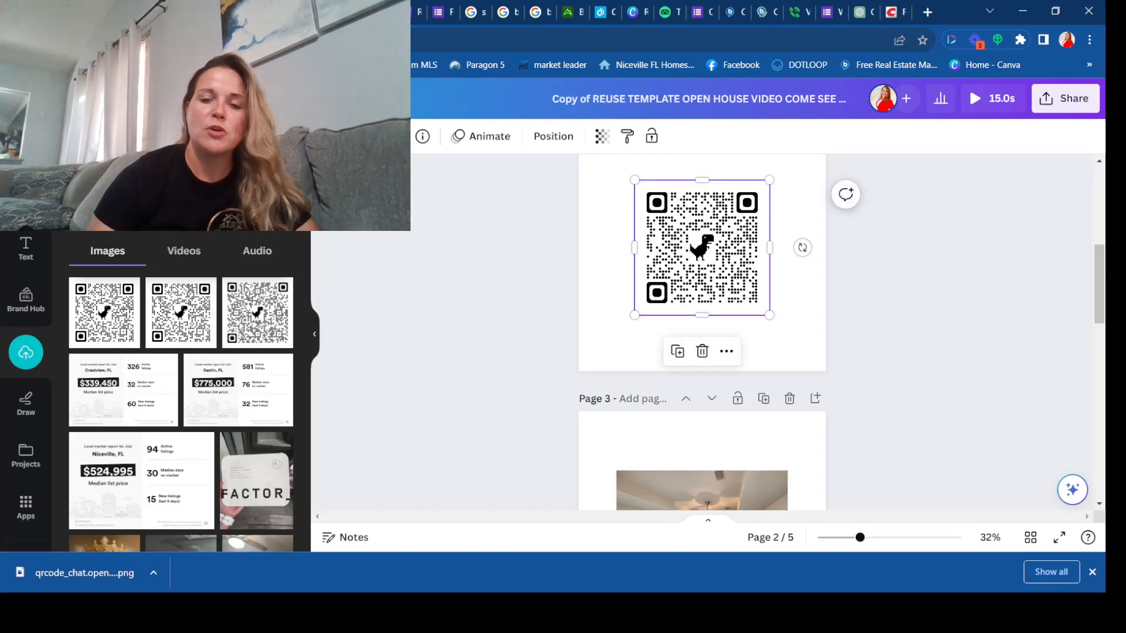
{"action": "left_click", "coordinate": [482, 136]}
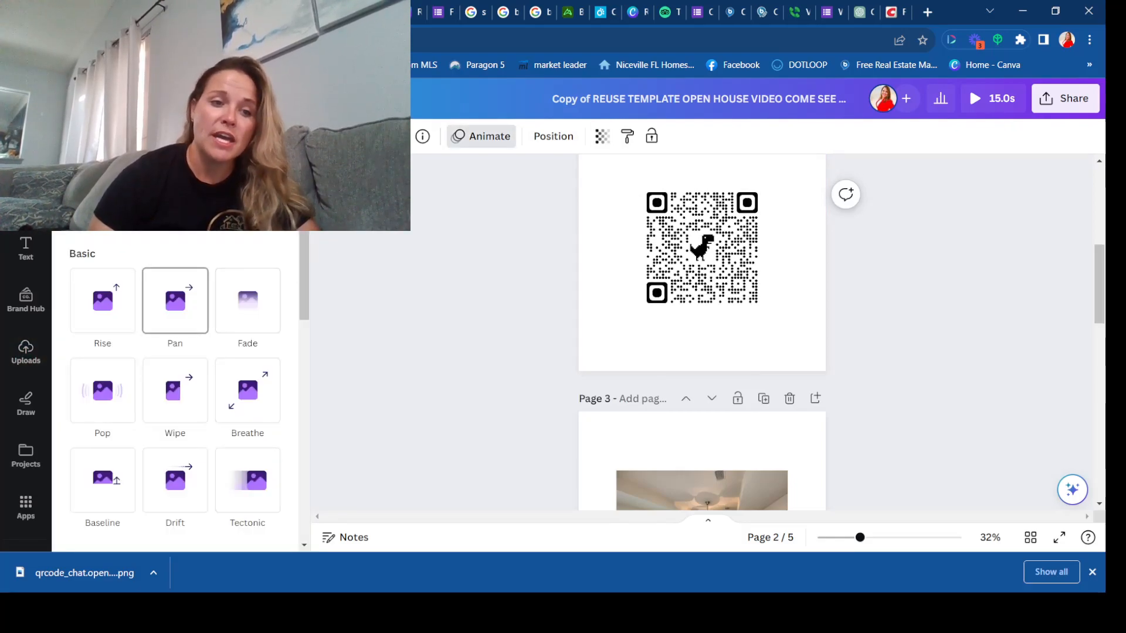
{"action": "scroll", "coordinate": [176, 390], "scroll_direction": "down", "scroll_amount": 5}
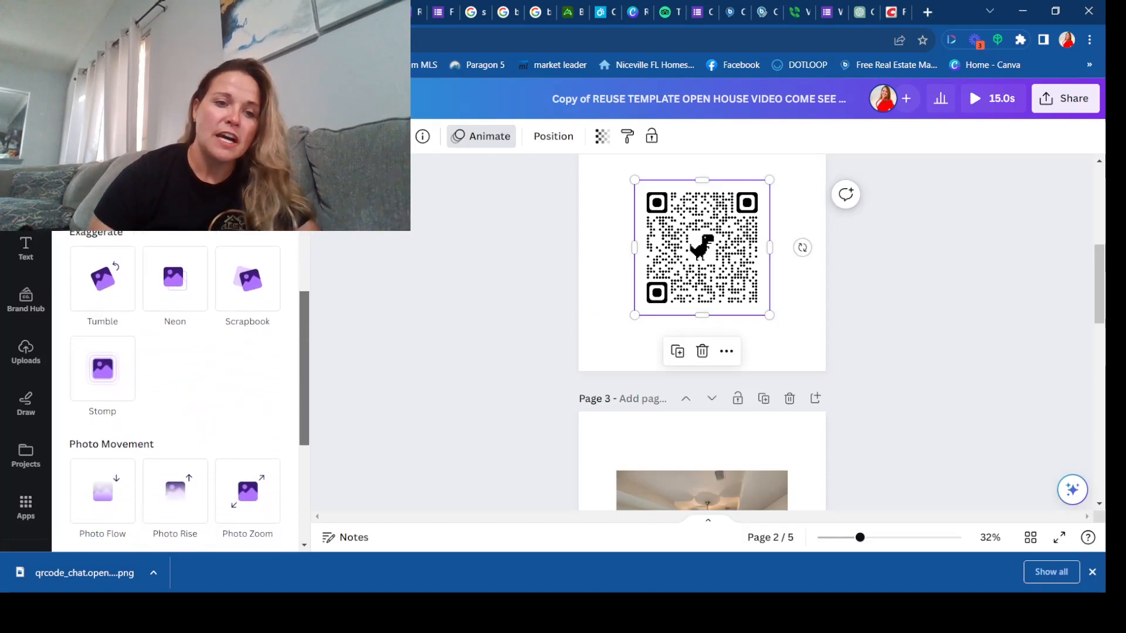
{"action": "scroll", "coordinate": [176, 390], "scroll_direction": "down", "scroll_amount": 2}
{"action": "scroll", "coordinate": [176, 390], "scroll_direction": "up", "scroll_amount": 5}
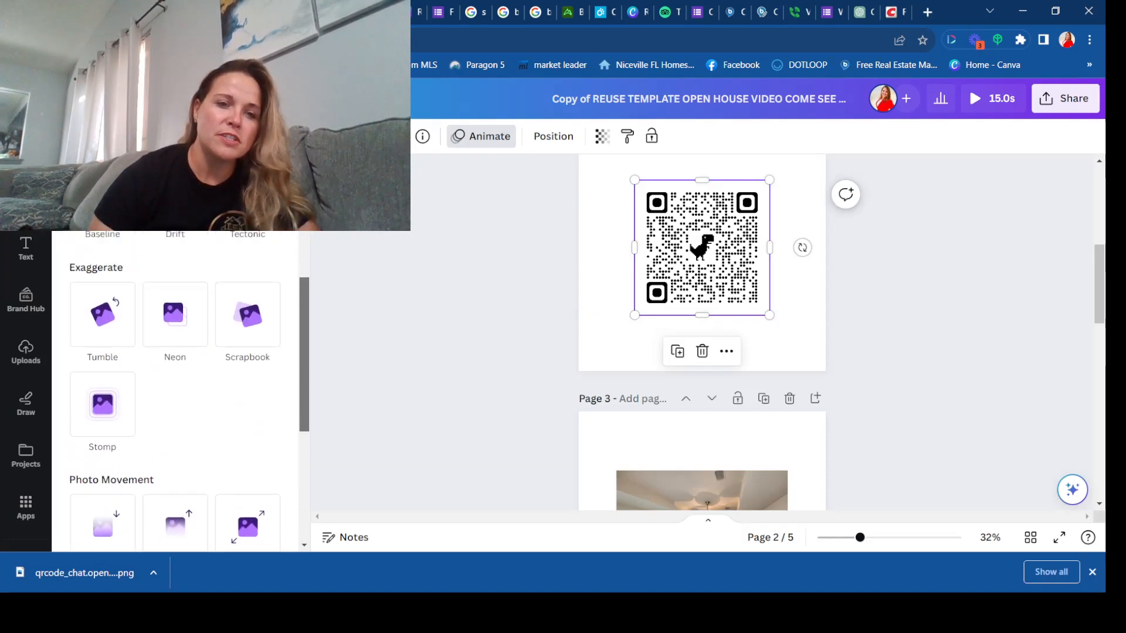
{"action": "scroll", "coordinate": [248, 311], "scroll_direction": "up", "scroll_amount": 2}
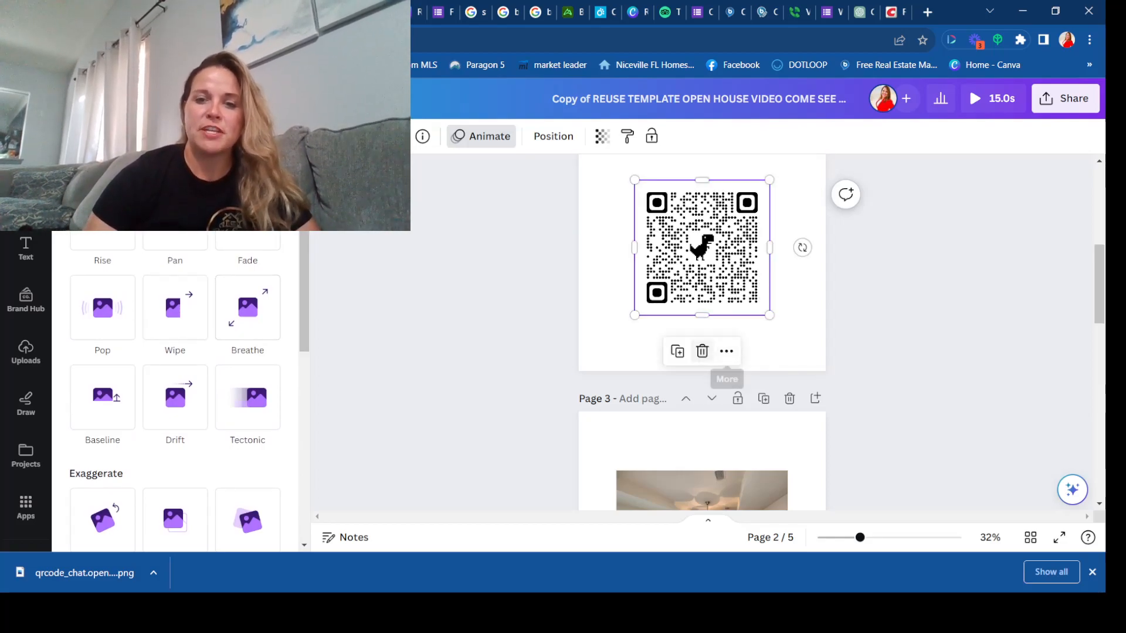
{"action": "left_click", "coordinate": [702, 351]}
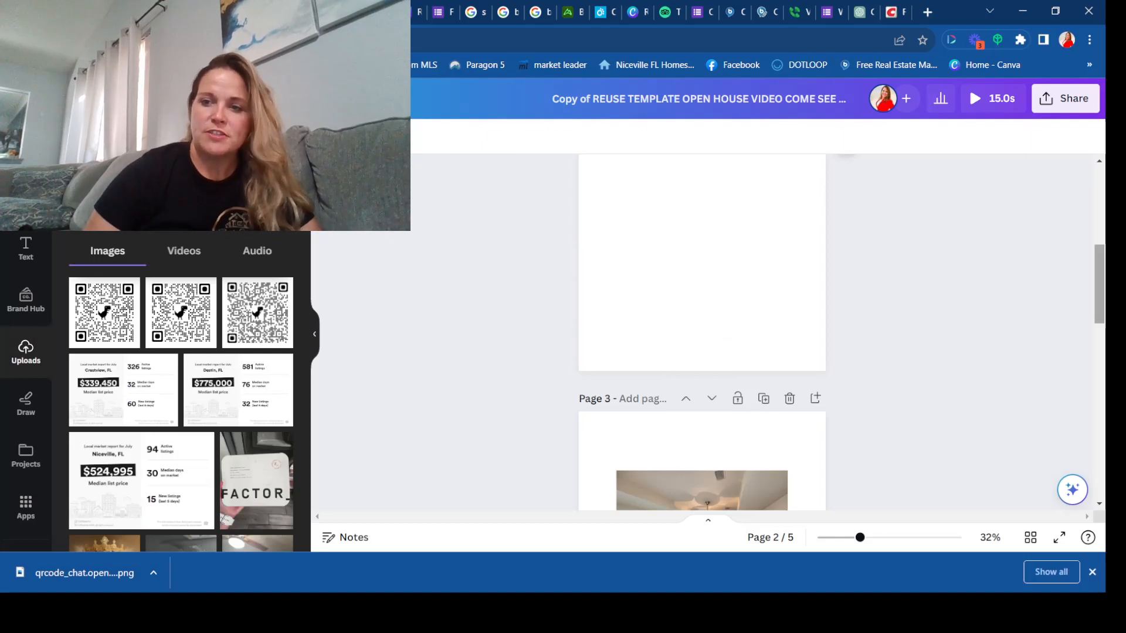
Step: Delete the room photo with the ceiling fan from page 3
{"action": "scroll", "coordinate": [702, 352], "scroll_direction": "down", "scroll_amount": 3}
{"action": "left_click", "coordinate": [702, 365]}
{"action": "left_click", "coordinate": [702, 264]}
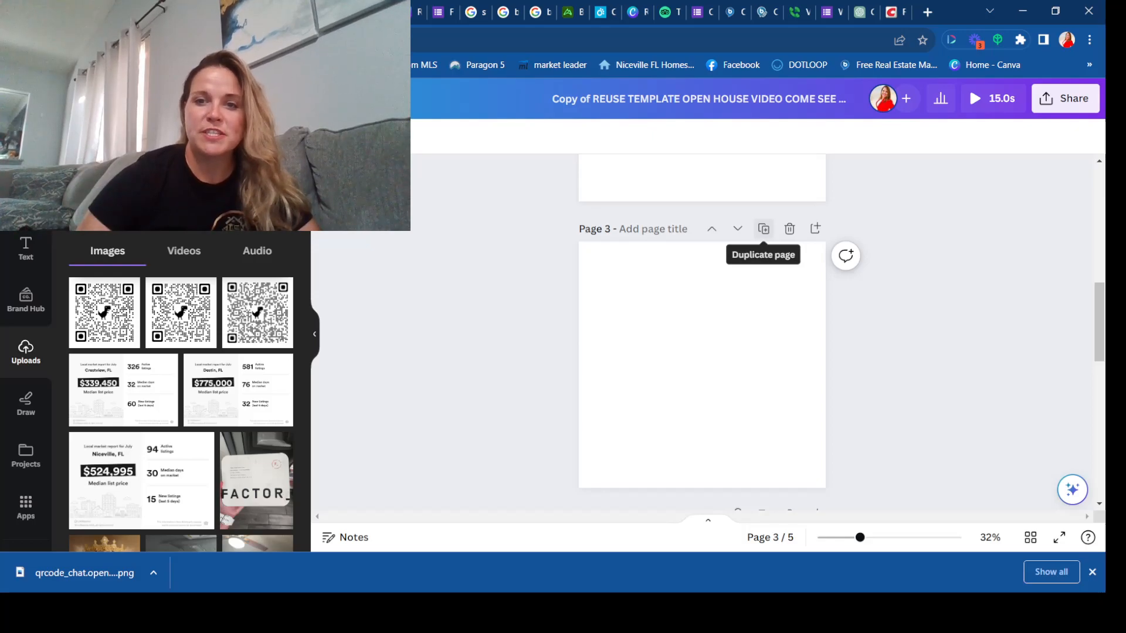
Step: Duplicate the blank page 3 and delete the extra copy
{"action": "left_click", "coordinate": [763, 229]}
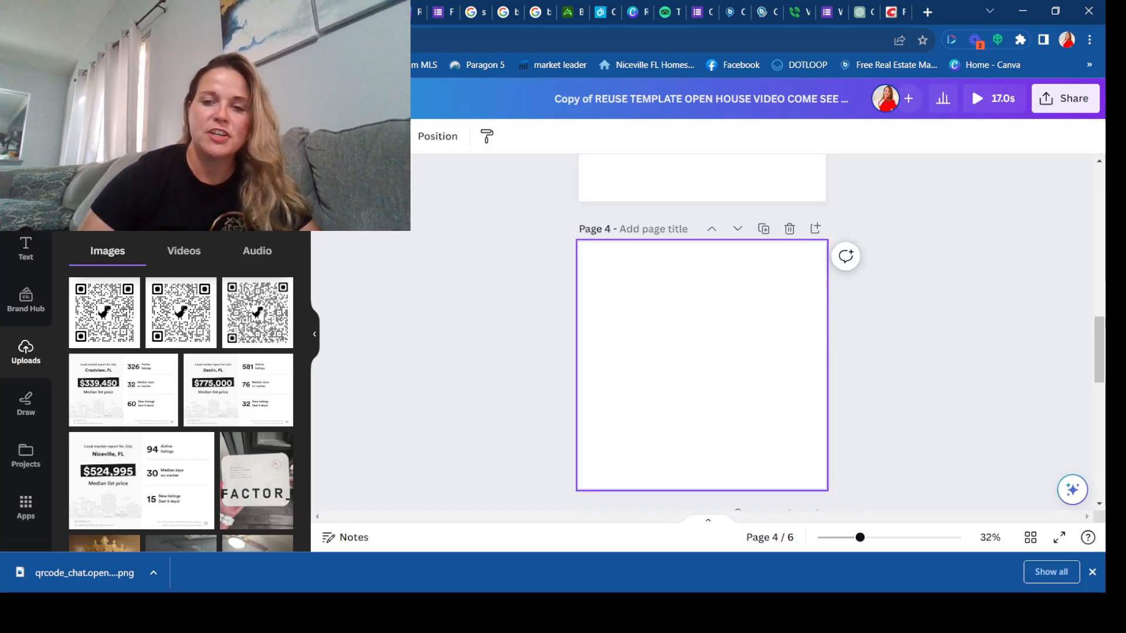
{"action": "scroll", "coordinate": [702, 334], "scroll_direction": "up", "scroll_amount": 10}
{"action": "scroll", "coordinate": [702, 335], "scroll_direction": "down", "scroll_amount": 5}
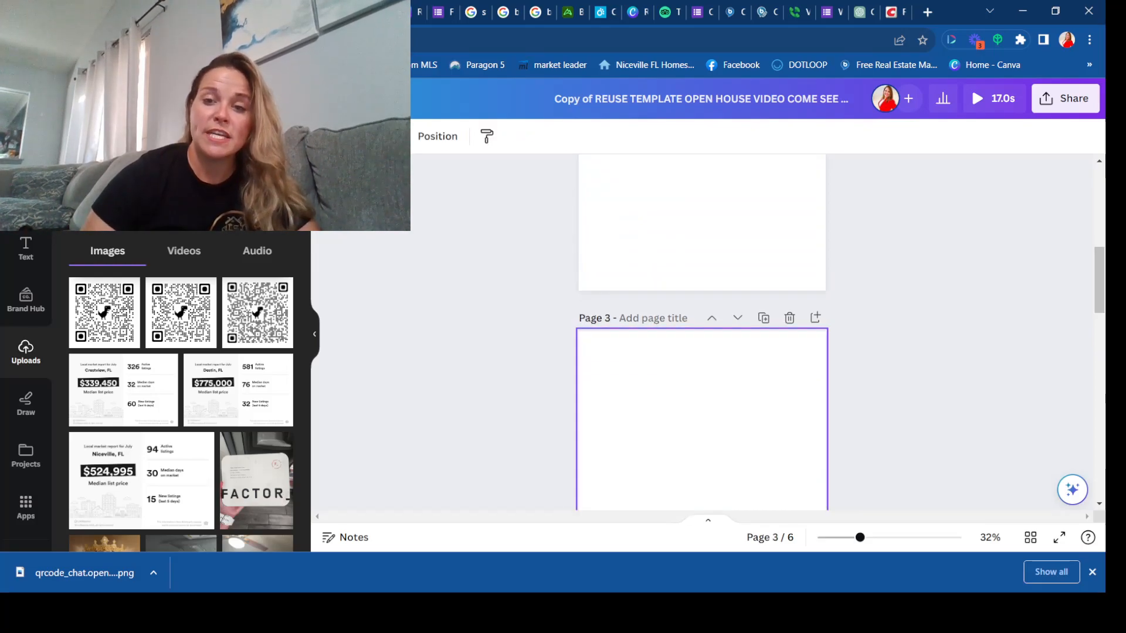
{"action": "left_click", "coordinate": [790, 317]}
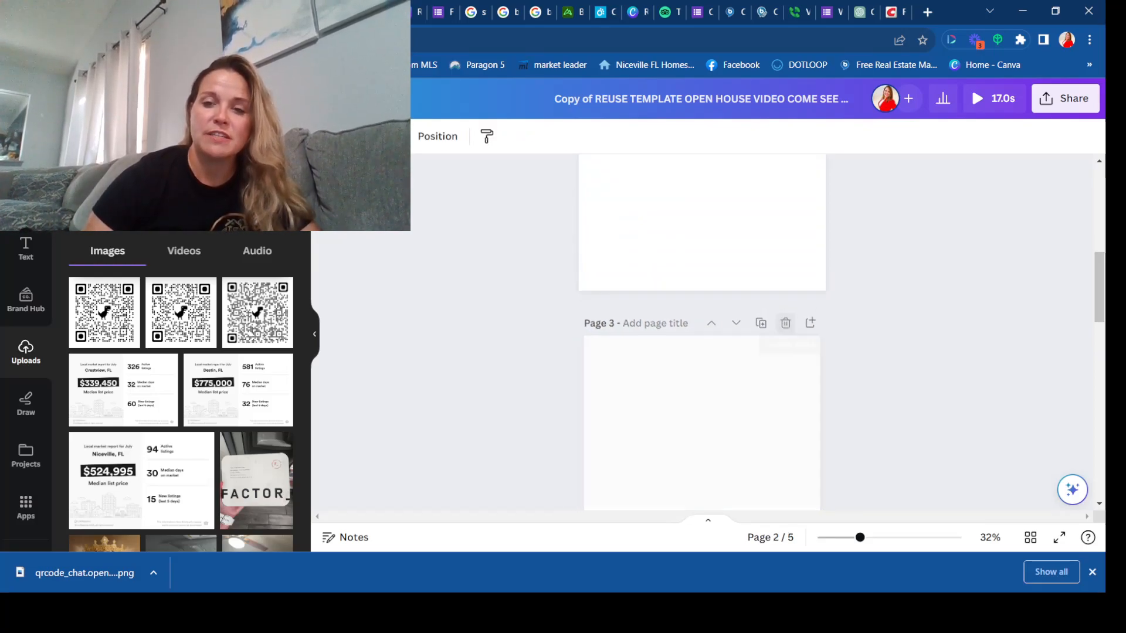
{"action": "scroll", "coordinate": [790, 317], "scroll_direction": "up", "scroll_amount": 3}
{"action": "scroll", "coordinate": [763, 189], "scroll_direction": "down", "scroll_amount": 5}
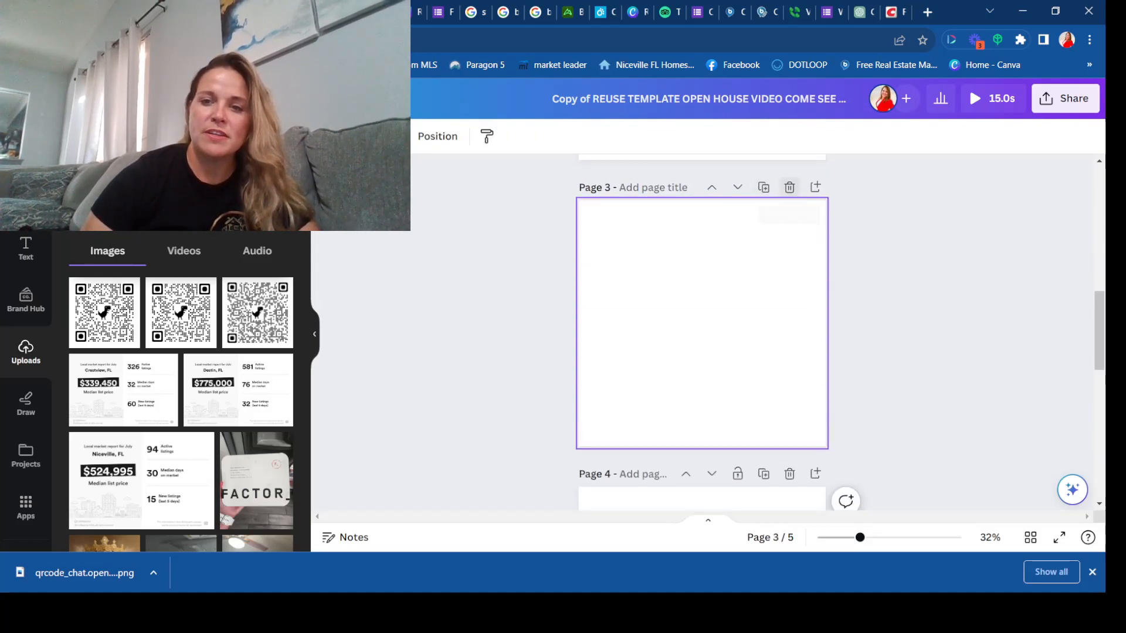
Step: Delete the photo from page 4 and the house photo from page 5
{"action": "scroll", "coordinate": [702, 329], "scroll_direction": "down", "scroll_amount": 5}
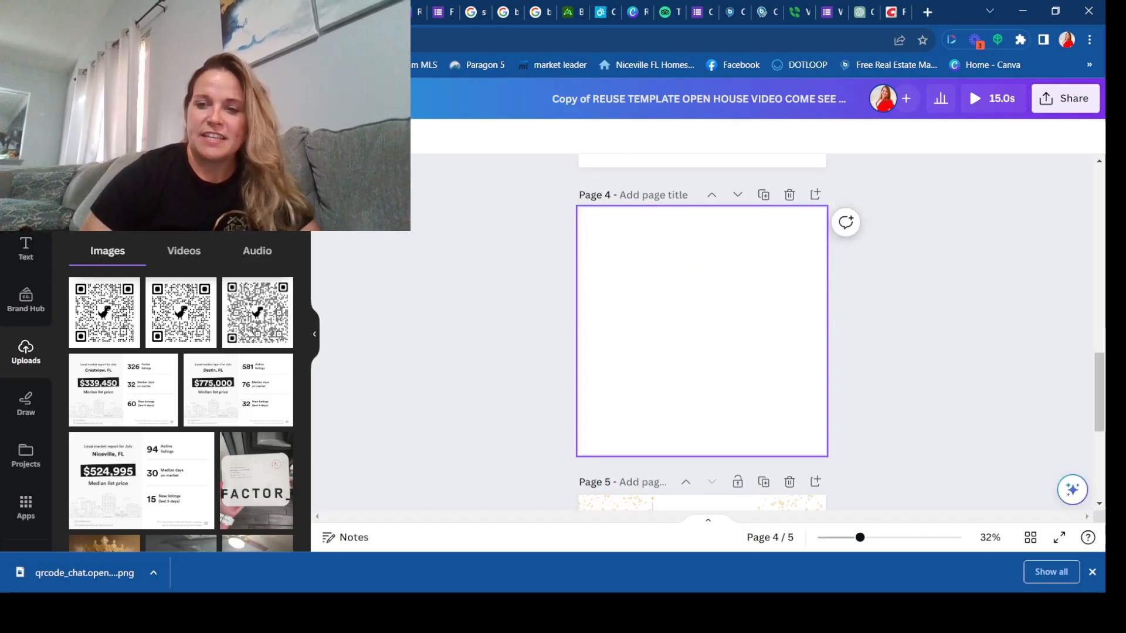
{"action": "scroll", "coordinate": [702, 328], "scroll_direction": "down", "scroll_amount": 5}
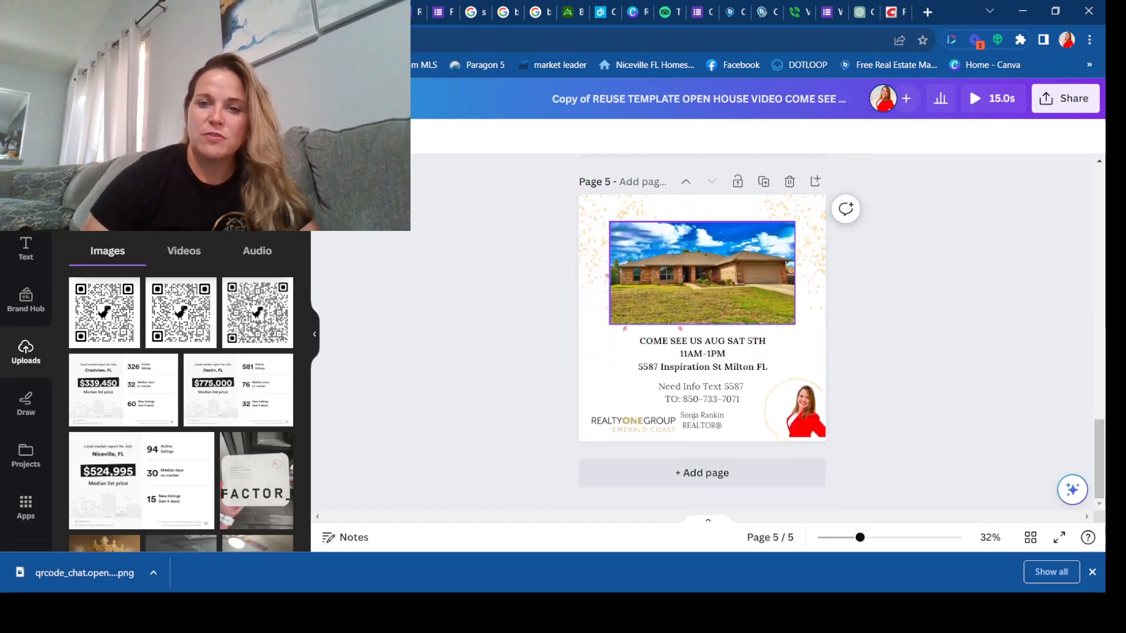
{"action": "left_click", "coordinate": [697, 278]}
{"action": "key", "text": "Delete"}
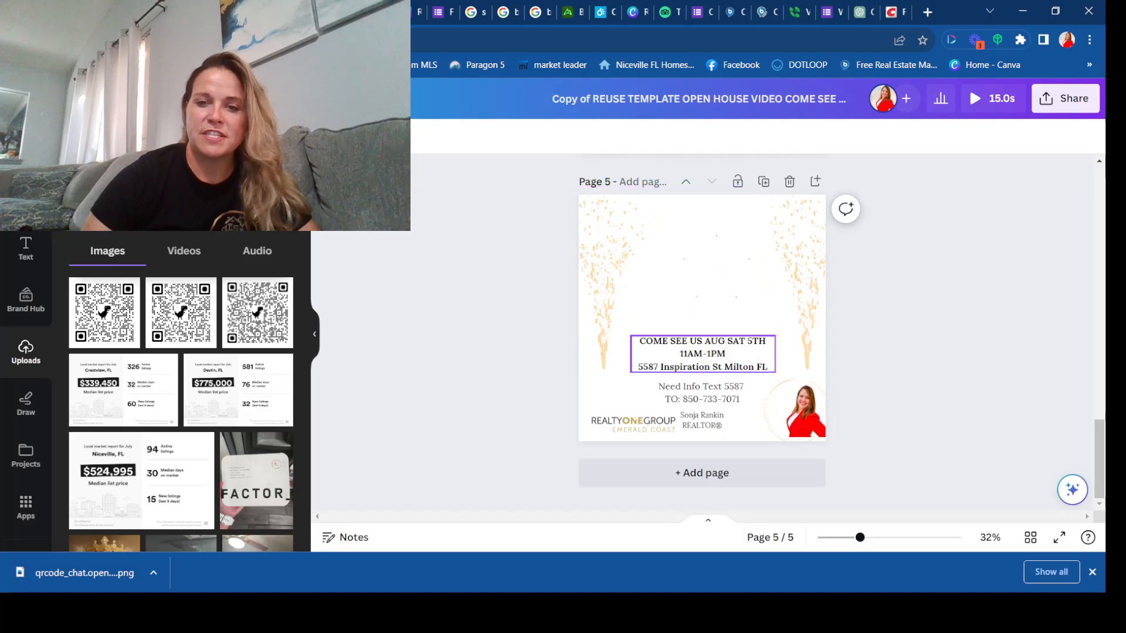
Step: Delete the street address line and the agent's portrait from page 5
{"action": "left_click", "coordinate": [725, 353]}
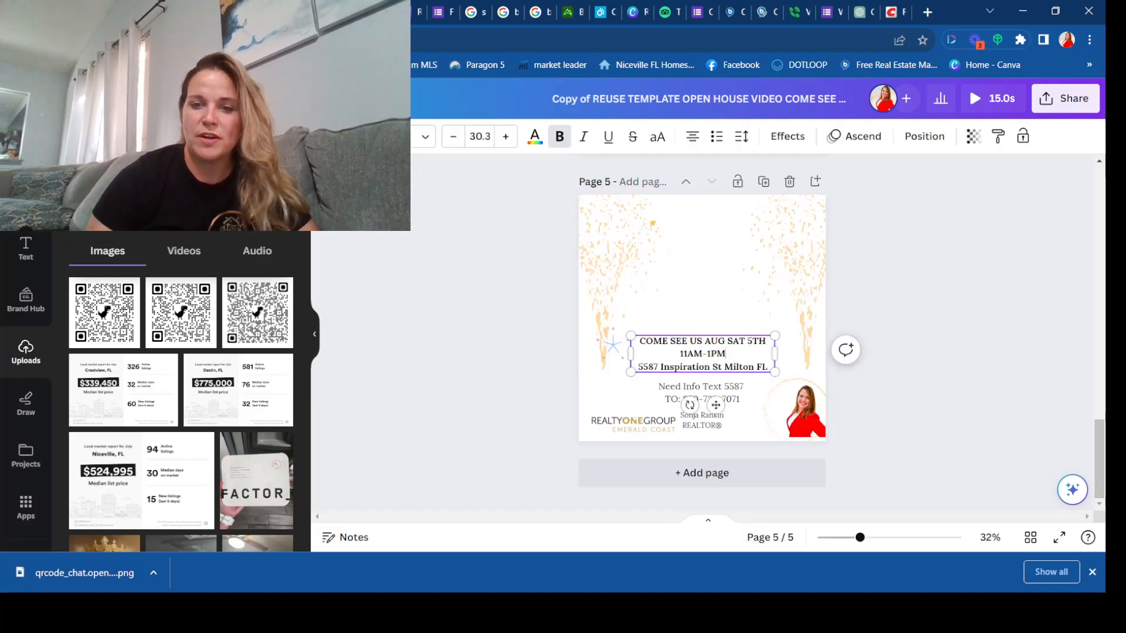
{"action": "left_click_drag", "start_coordinate": [638, 367], "coordinate": [748, 367]}
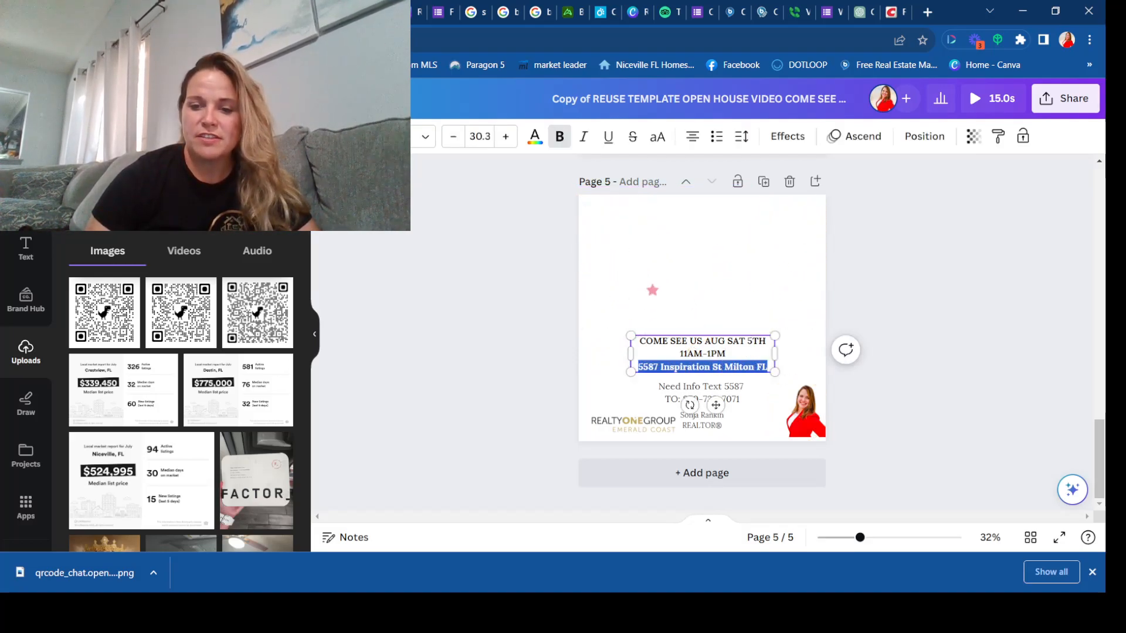
{"action": "key", "text": "BackSpace"}
{"action": "left_click", "coordinate": [801, 411]}
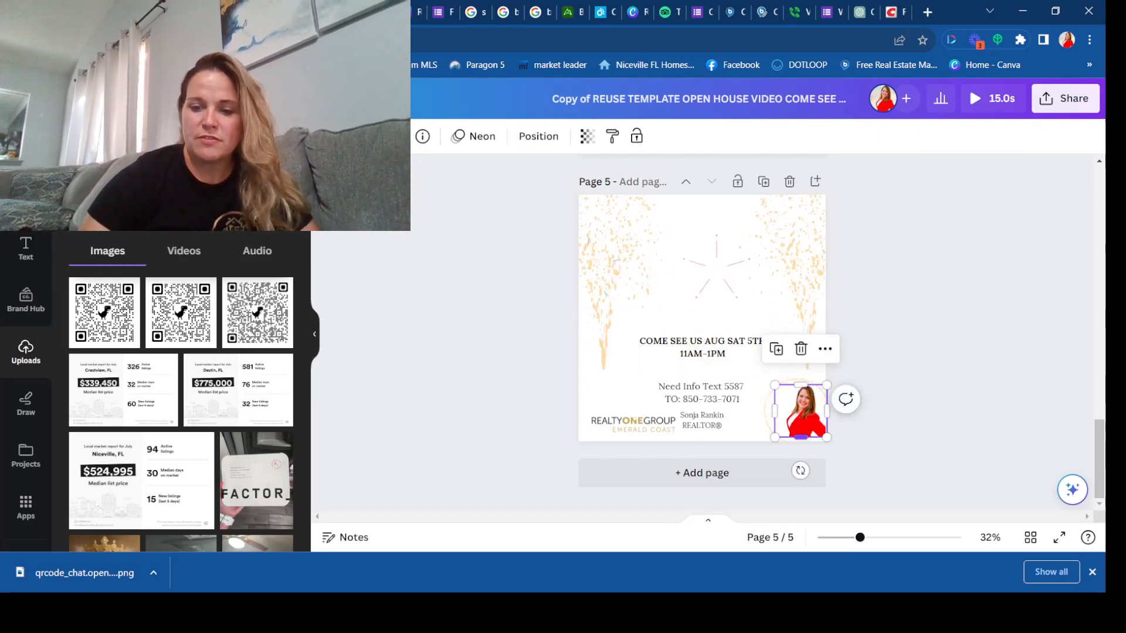
{"action": "key", "text": "Delete"}
Step: Delete the brokerage logo and the agent's name and title text from page 5
{"action": "left_click", "coordinate": [634, 422]}
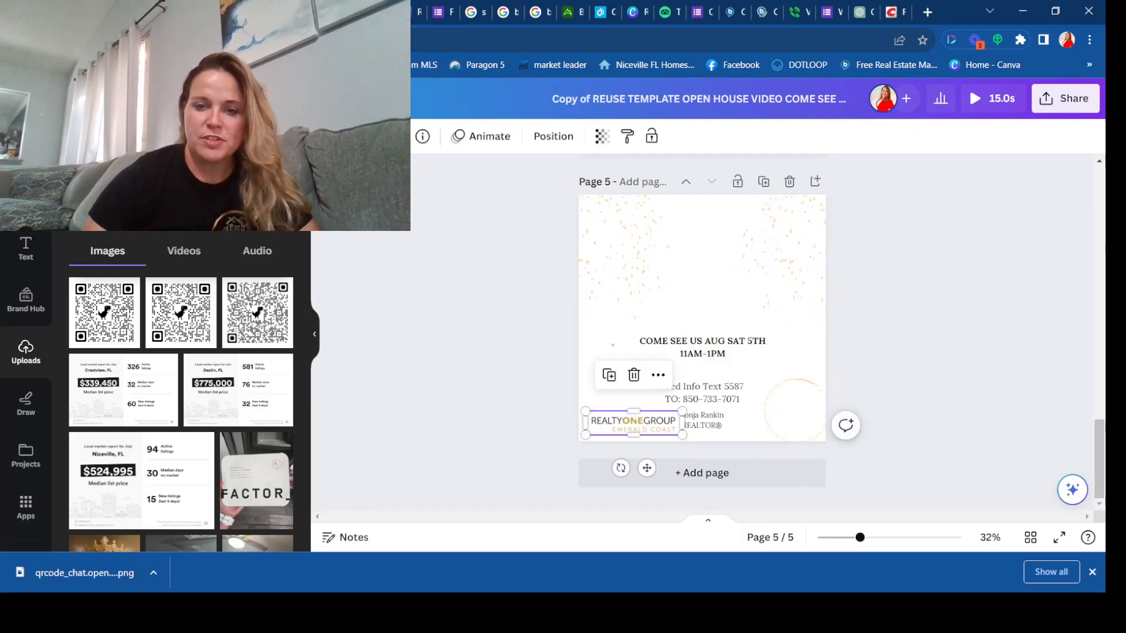
{"action": "key", "text": "Delete"}
{"action": "left_click", "coordinate": [702, 420]}
{"action": "key", "text": "Delete"}
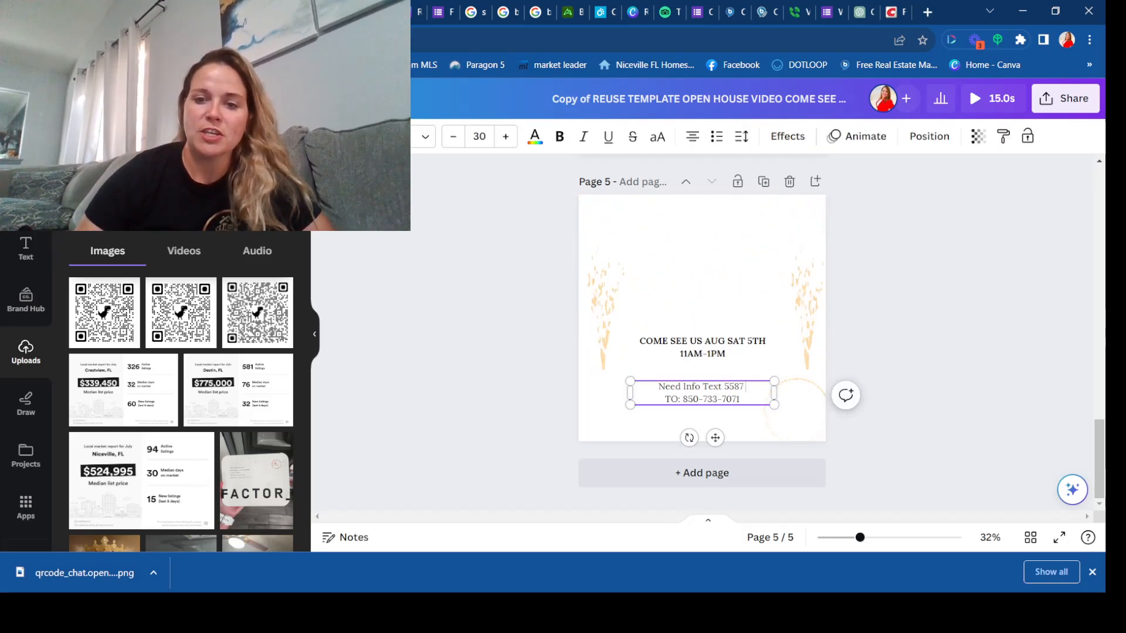
Step: Clear the text code and phone number from page 5's contact lines, leaving "Need Info Text :" and "TO:"
{"action": "key", "text": "BackSpace"}
{"action": "key", "text": "BackSpace"}
{"action": "key", "text": "BackSpace"}
{"action": "key", "text": "BackSpace"}
{"action": "key", "text": "BackSpace"}
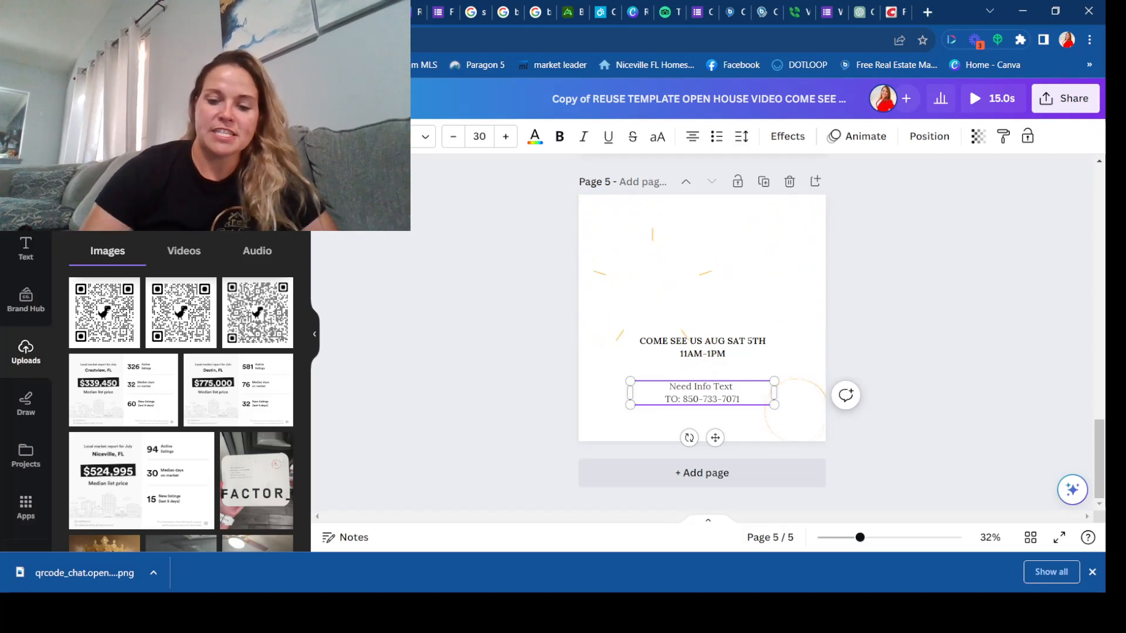
{"action": "left_click_drag", "start_coordinate": [739, 400], "coordinate": [688, 399]}
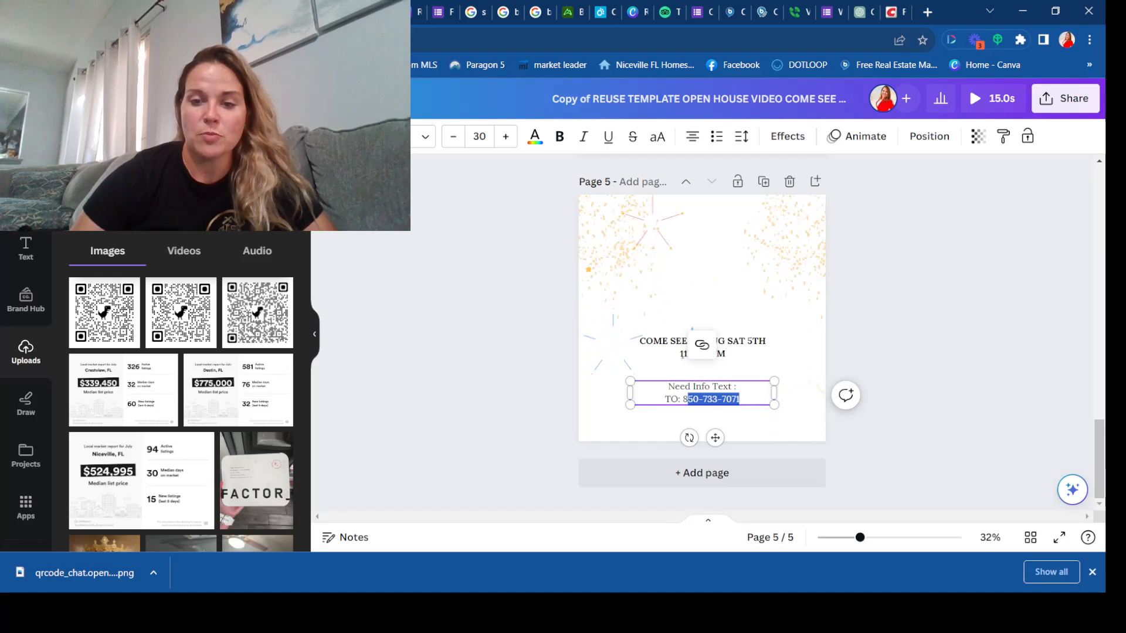
{"action": "key", "text": "BackSpace"}
{"action": "key", "text": "BackSpace"}
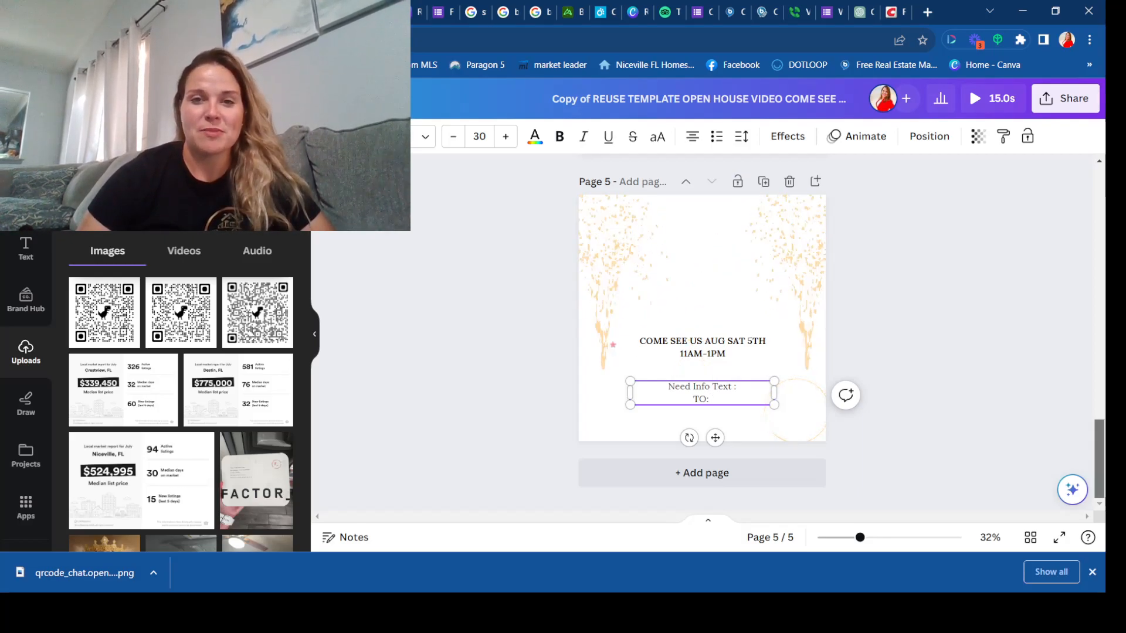
Step: Preview the whole stripped-down template video from page 1 and close the preview
{"action": "scroll", "coordinate": [702, 352], "scroll_direction": "up", "scroll_amount": 2}
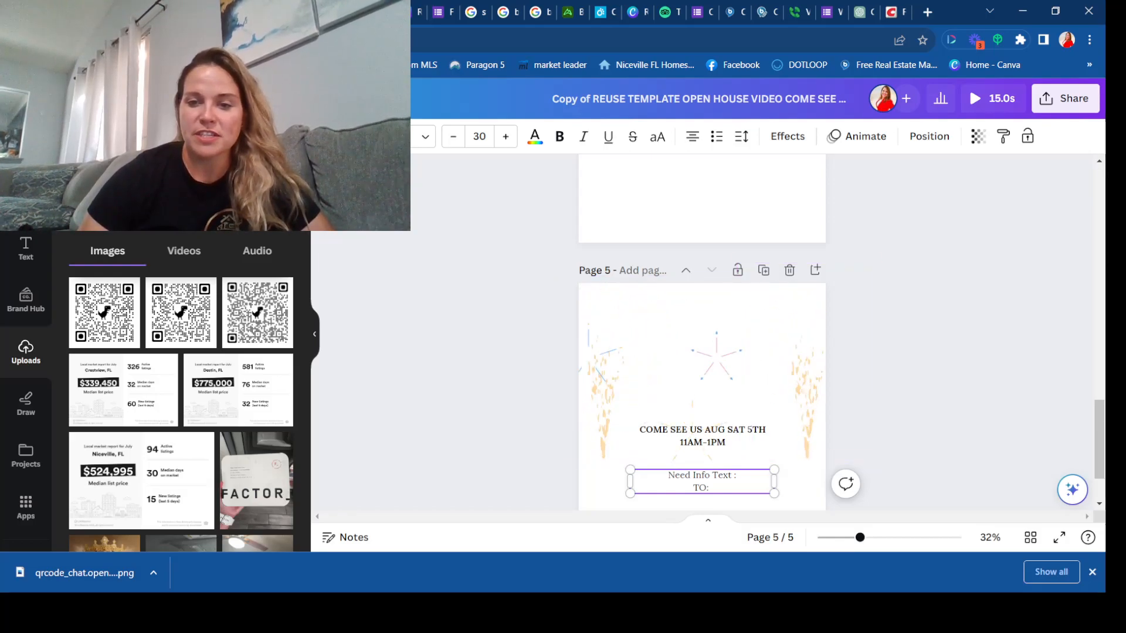
{"action": "left_click_drag", "start_coordinate": [1100, 440], "coordinate": [1100, 206]}
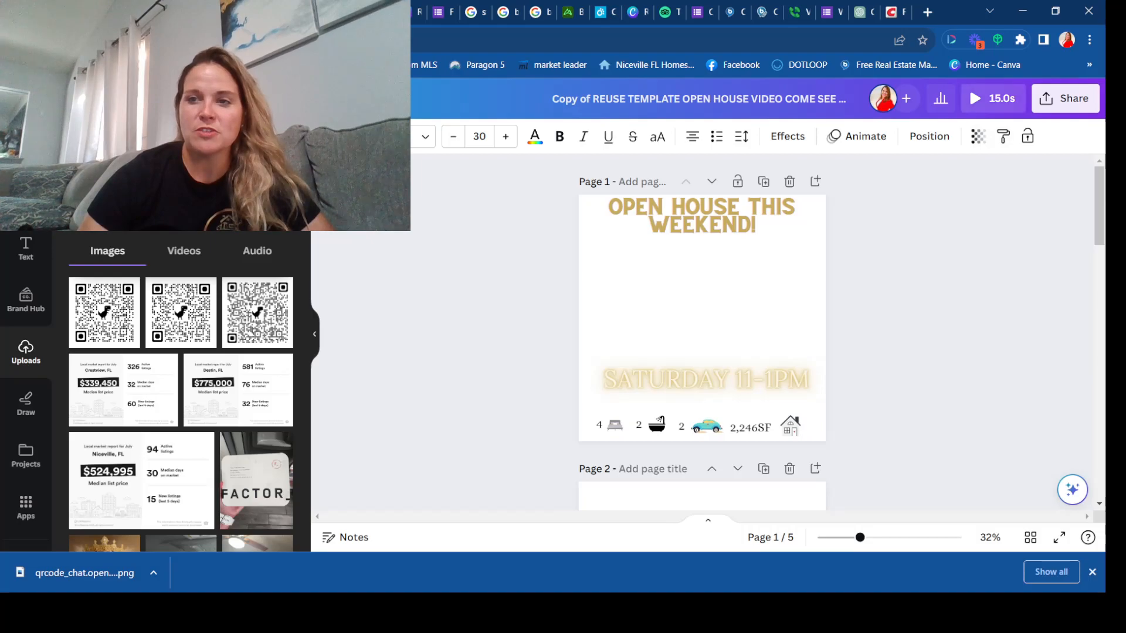
{"action": "left_click", "coordinate": [992, 98]}
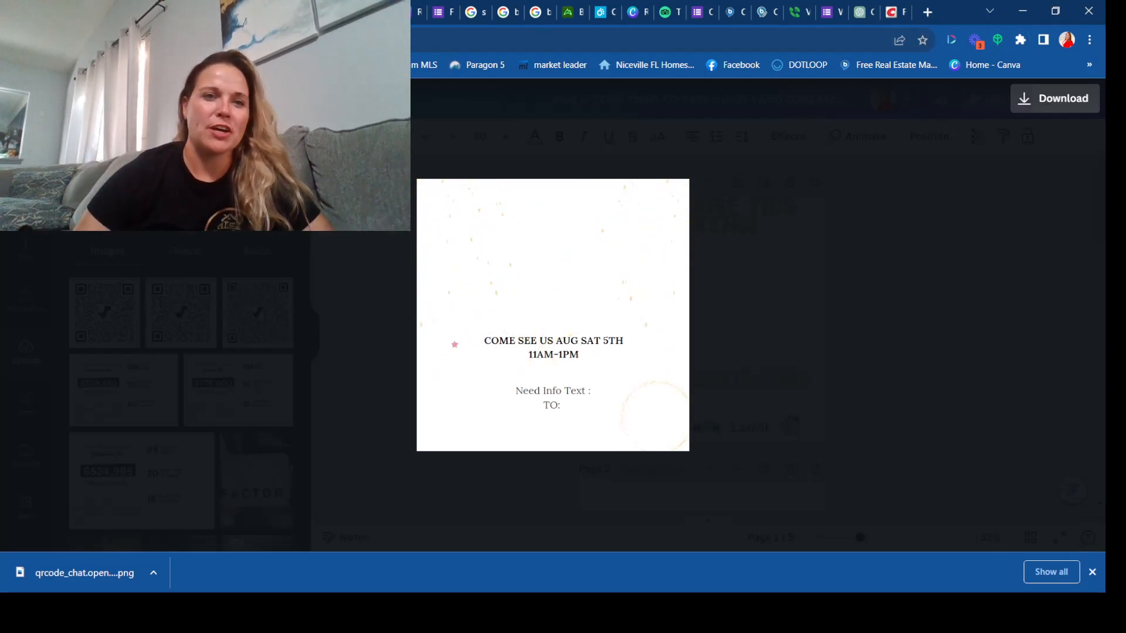
{"action": "key", "text": "Escape"}
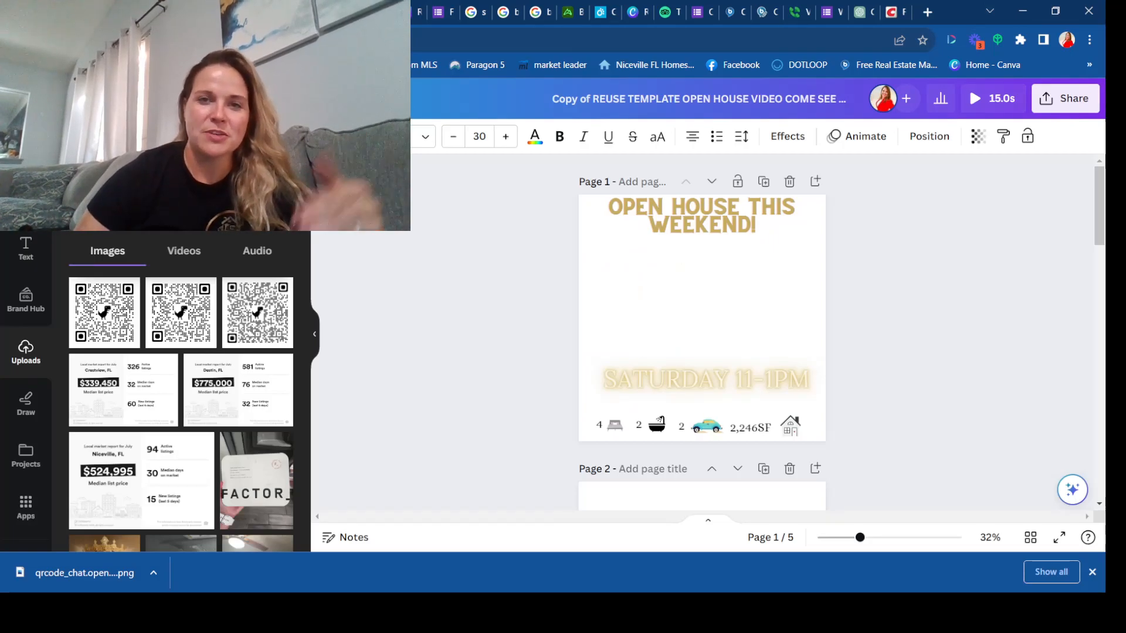